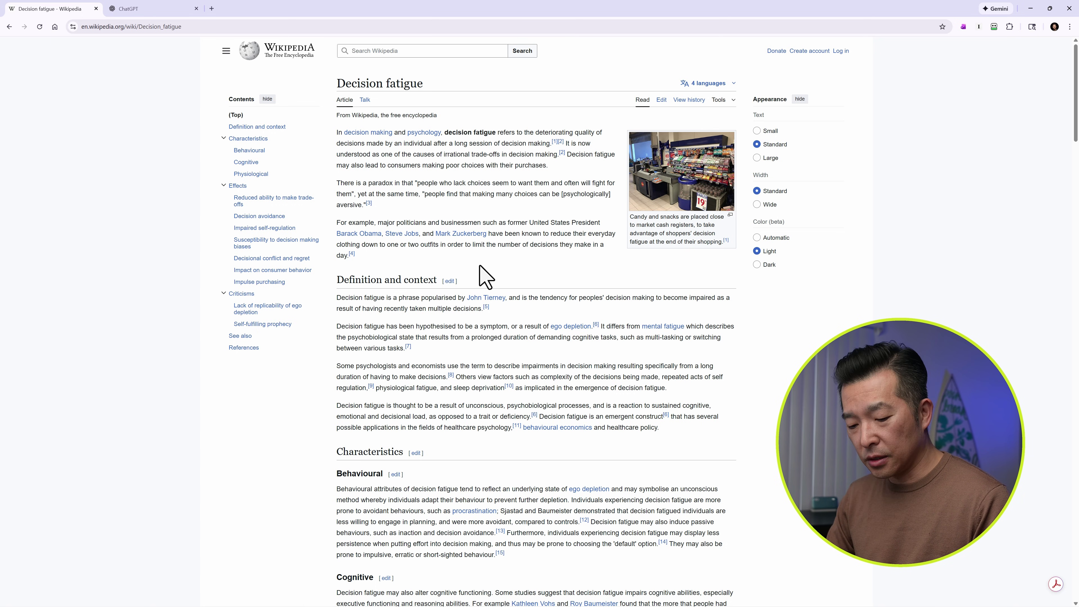
Copy the whole Decision fatigue Wikipedia page and submit it in ChatGPT with the prompt "summarize in one paragraph::".
{"action": "key", "text": "ctrl+a"}
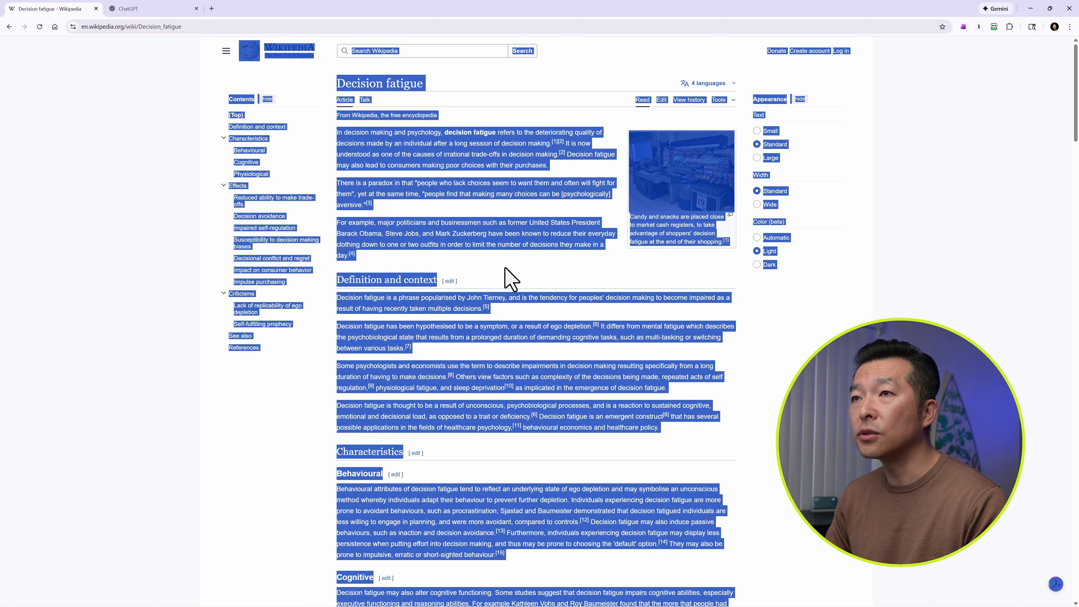
{"action": "left_click", "coordinate": [169, 9]}
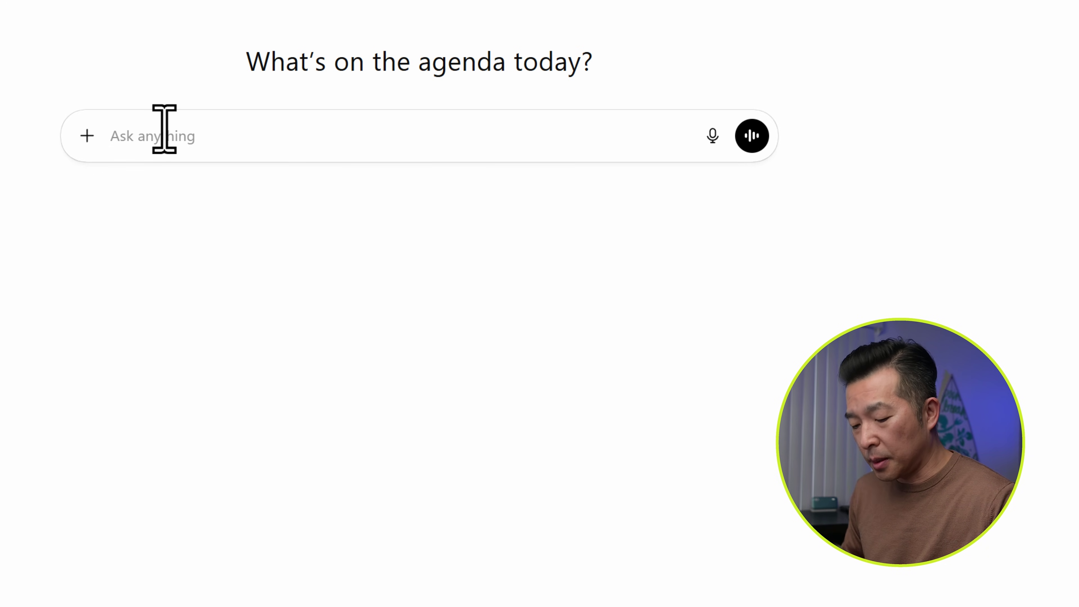
{"action": "type", "text": "summarize in one paragraph"}
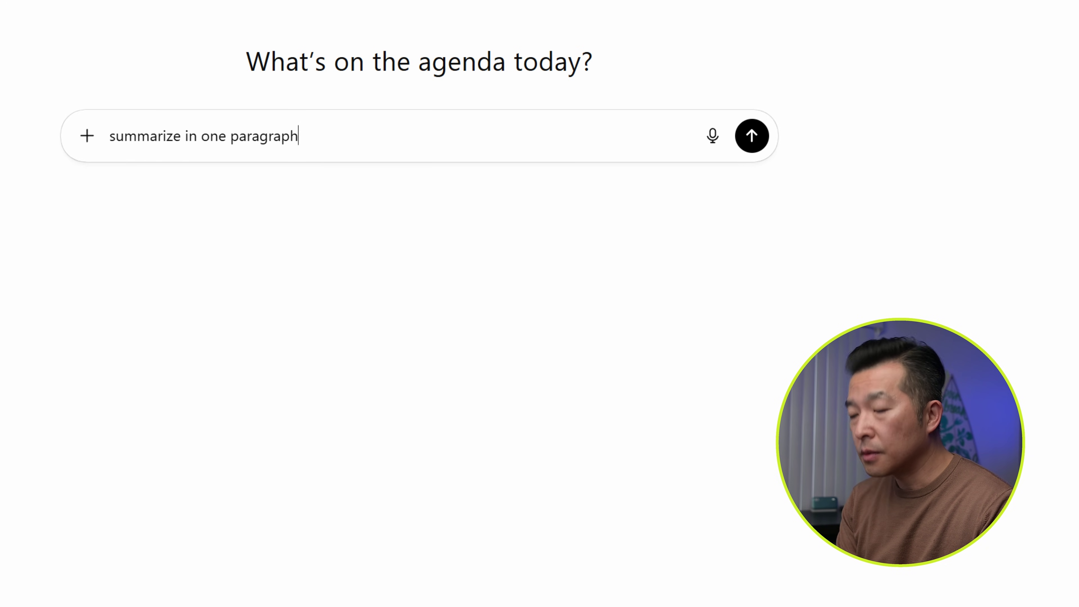
{"action": "type", "text": "::"}
{"action": "key", "text": "ctrl+v"}
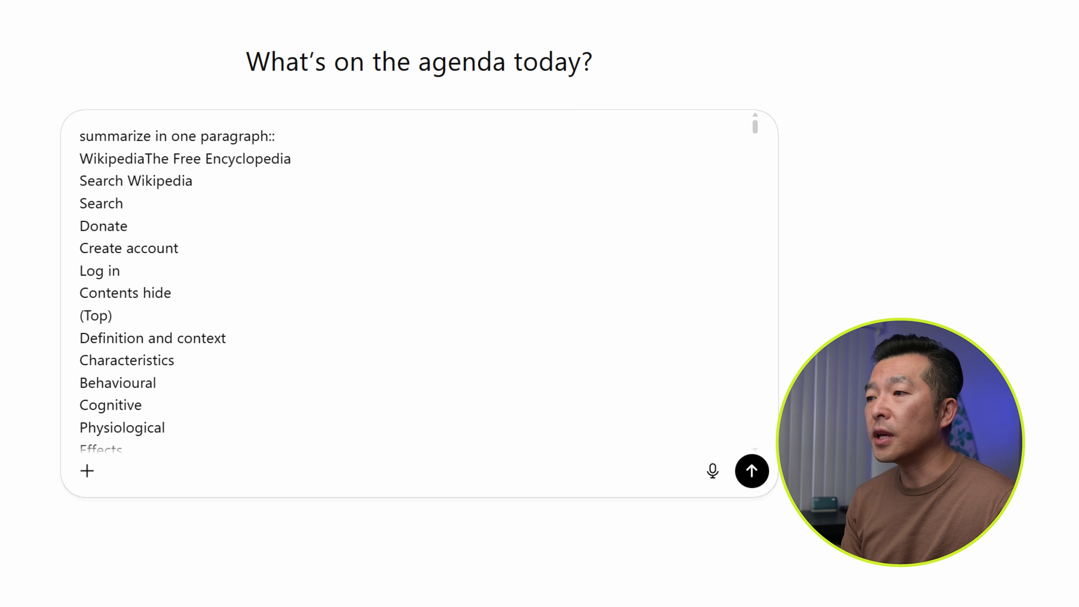
{"action": "key", "text": "Return"}
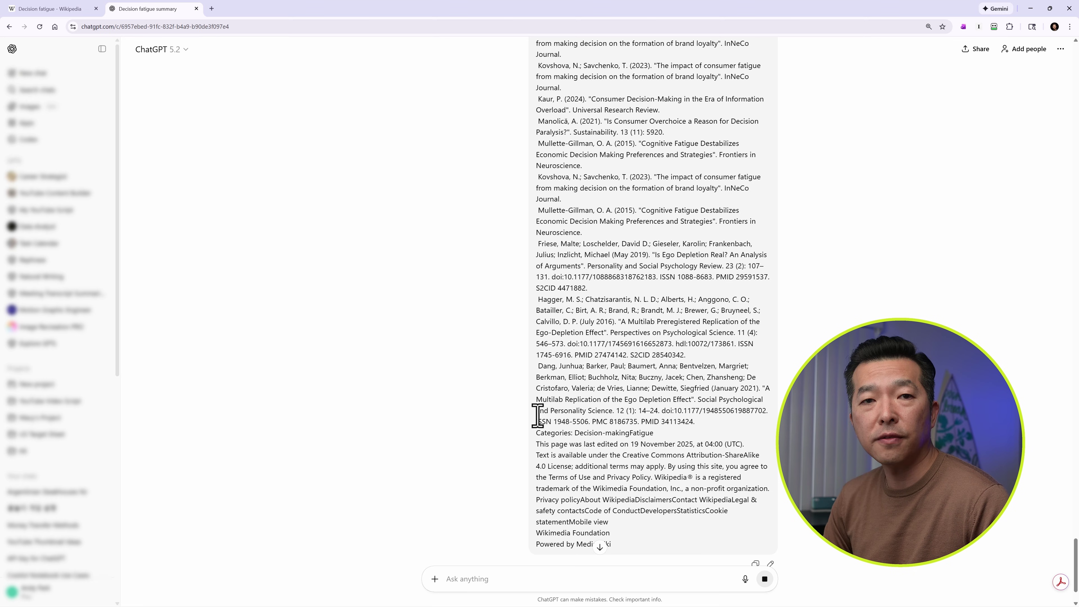
Copy ChatGPT's one-paragraph decision fatigue summary into the body of the untitled OneNote page.
{"action": "left_click", "coordinate": [600, 547]}
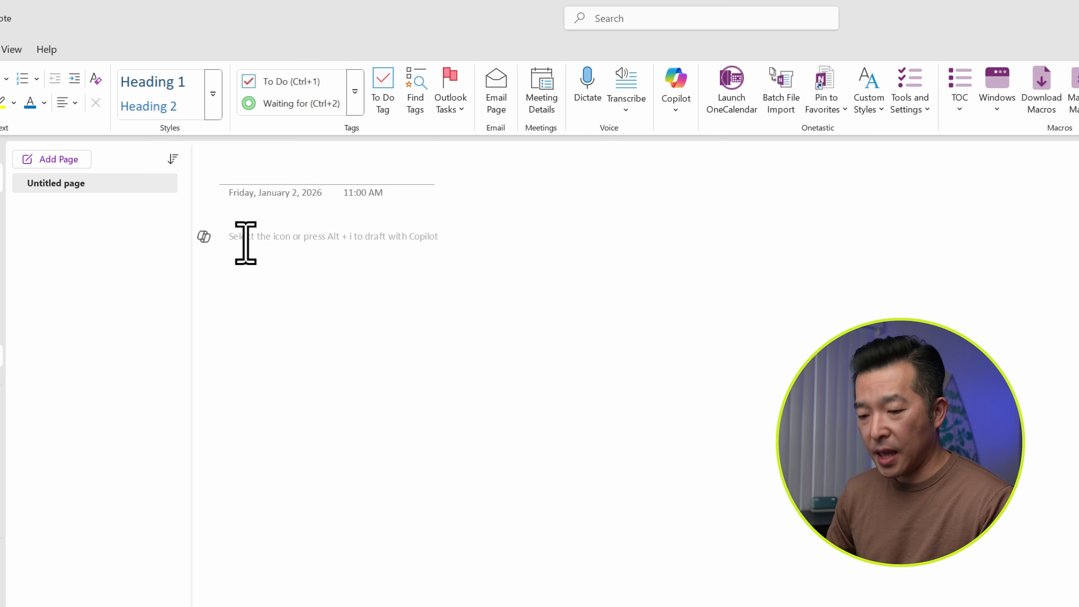
{"action": "left_click", "coordinate": [246, 242]}
{"action": "type", "text": "Decision fatigue refers to the decline in decision quality that occurs after making many decisions over time, driven by sustained cognitive, emotional, and self-regulatory demands rather than a fixed personal trait. Research suggests it can lead to decision avoidance, reliance on defaults and biases, impaired self-control, reduced ability to weigh trade-offs, increased impulsive behavior (such as impulse purchases), and greater decisional conflict and regret, with documented effects in consumer behavior, healthcare, law, and management. While often linked to the theory of ego depletion, evidence is mixed: some studies show meaningful behavioral, cognitive, and even physiological impacts, whereas large replication efforts question the robustness and size of the effect, and others argue beliefs about willpower can moderate outcomes. As a result, decision fatigue remains a useful but contested concept, influential in practice yet debated in terms of its underlying mechanisms and empirical reliability.  From <https://chatgpt.com/c/6957ebed-91fc-832f-b4a9-b90de3f097e4>"}
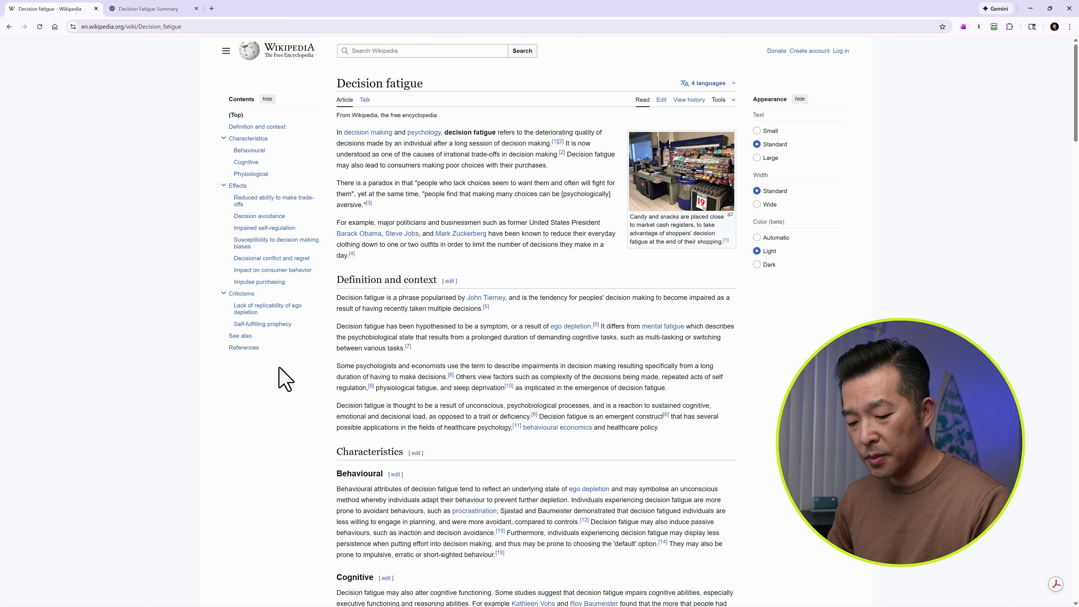
Copy the whole Wikipedia article and use Advanced Paste with the prompt "summarize in one paragraph" to insert its summary below the existing OneNote text.
{"action": "key", "text": "ctrl+a"}
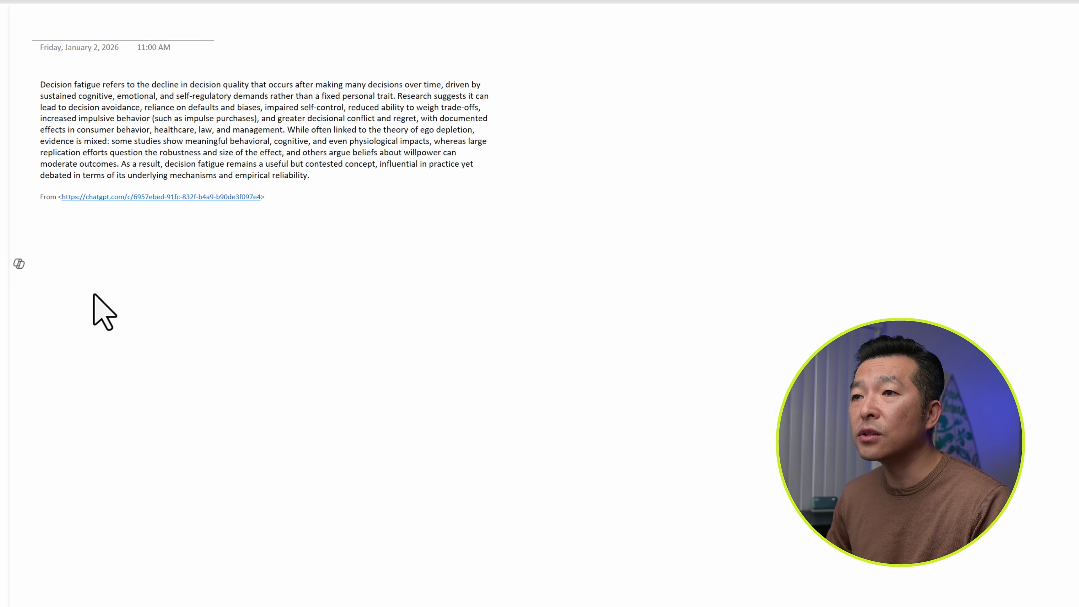
{"action": "key", "text": "Return"}
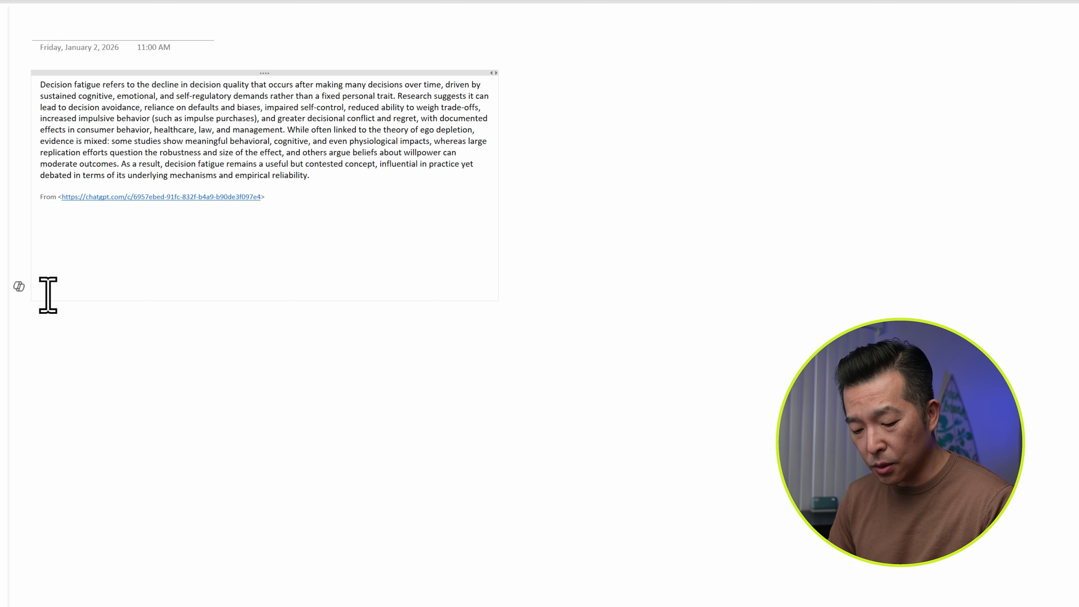
{"action": "key", "text": "shift+super+v"}
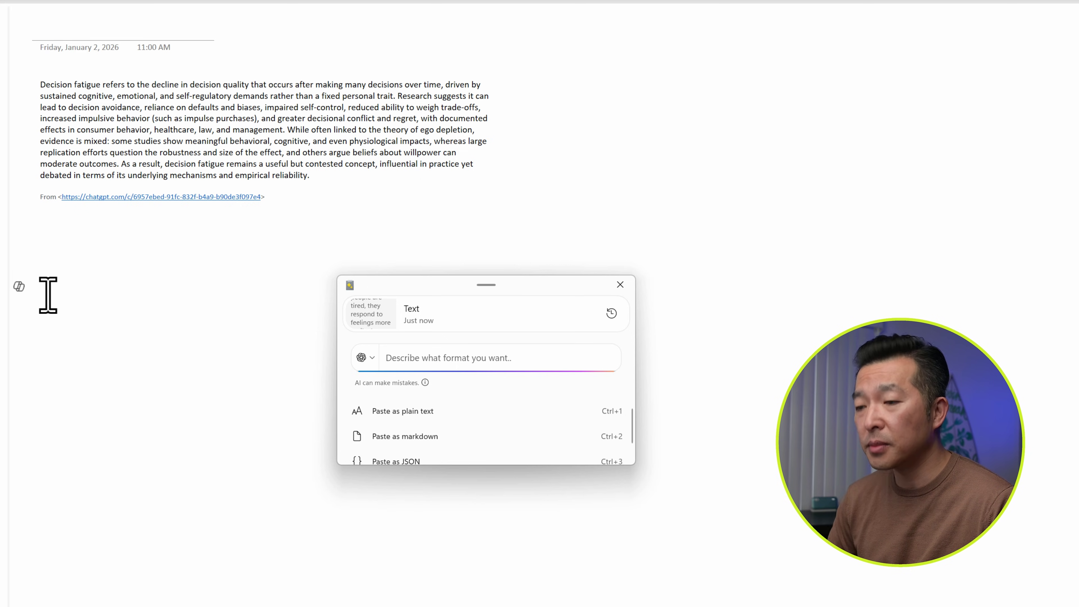
{"action": "type", "text": "summarize in one paragraph"}
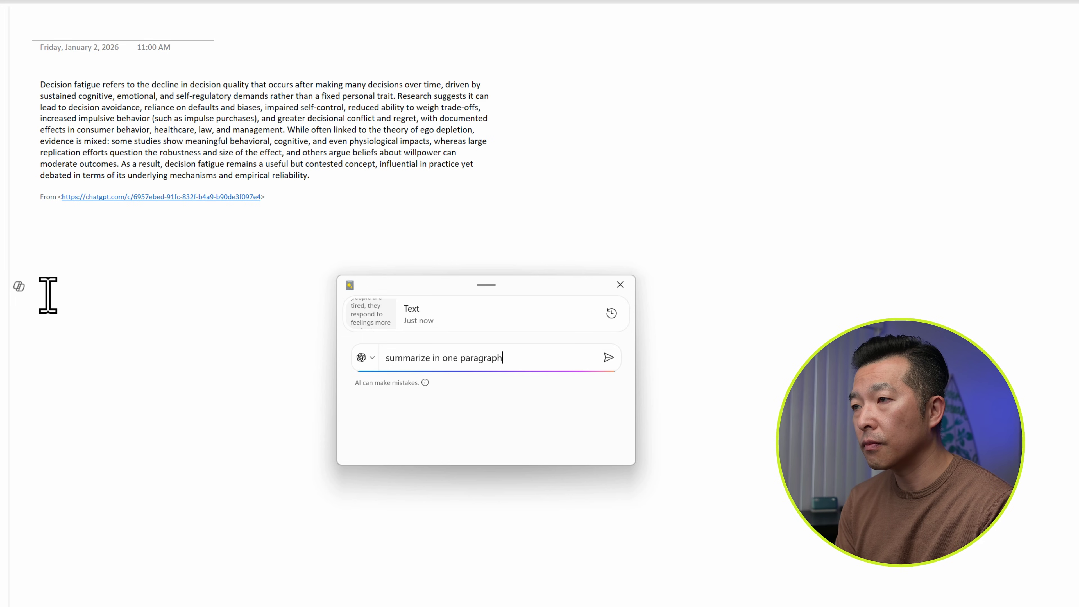
{"action": "key", "text": "Return"}
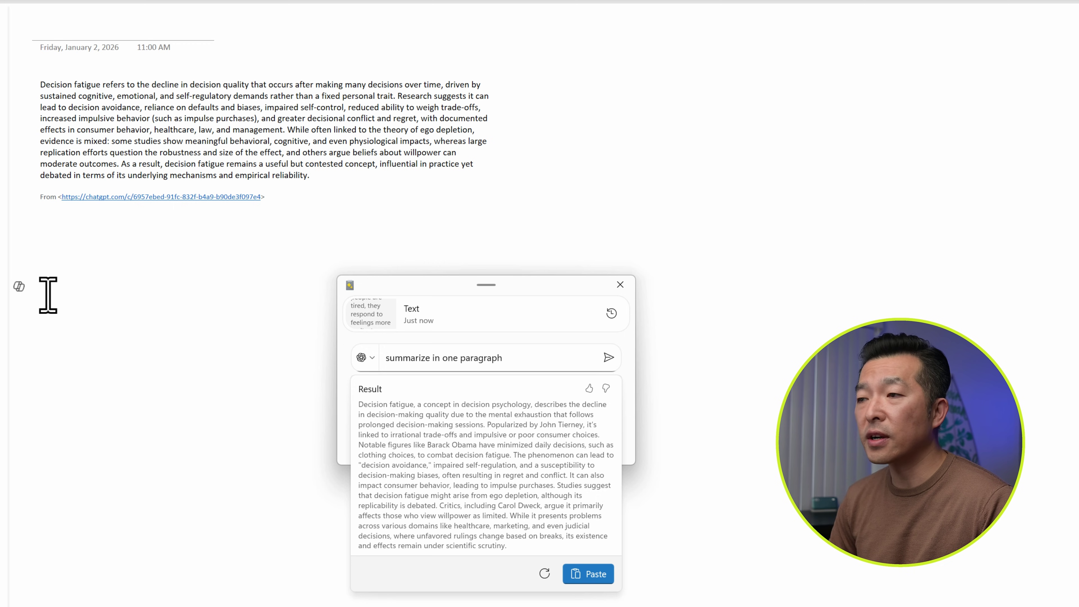
{"action": "left_click", "coordinate": [589, 574]}
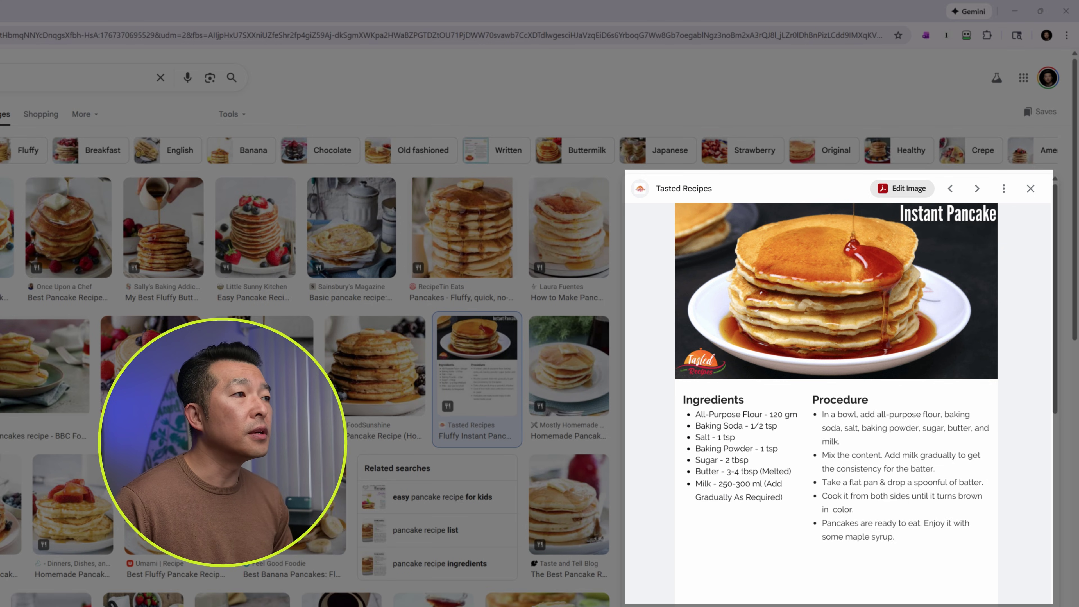
Copy the Instant Pancake recipe image from the Google Images preview and paste it into a blank OneNote page.
{"action": "right_click", "coordinate": [818, 299]}
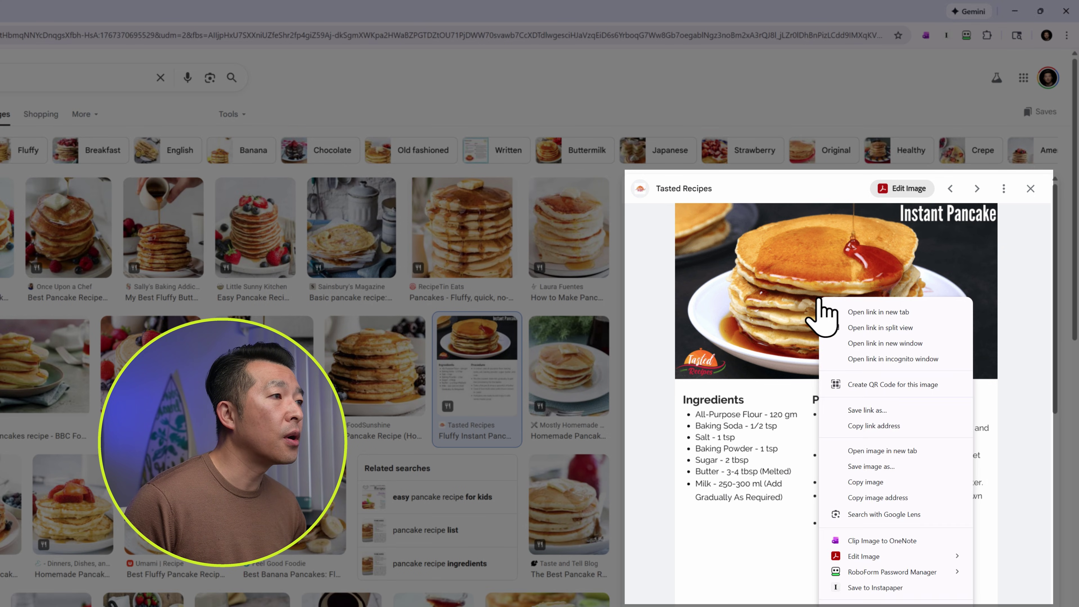
{"action": "left_click", "coordinate": [858, 484]}
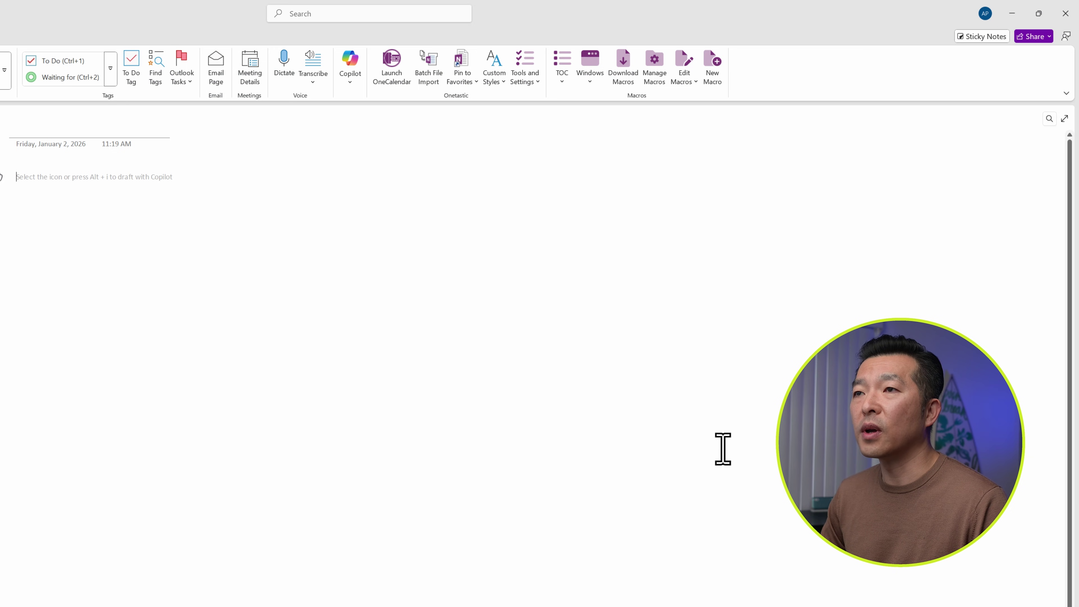
{"action": "key", "text": "ctrl+v"}
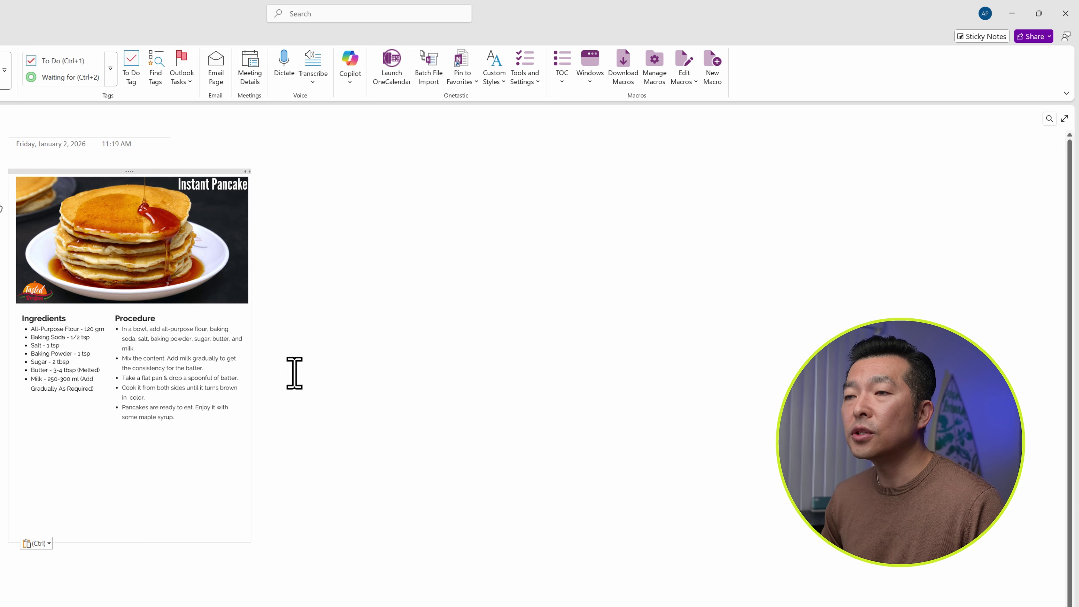
Make the text in the pasted pancake recipe image searchable in English (United States).
{"action": "right_click", "coordinate": [125, 257]}
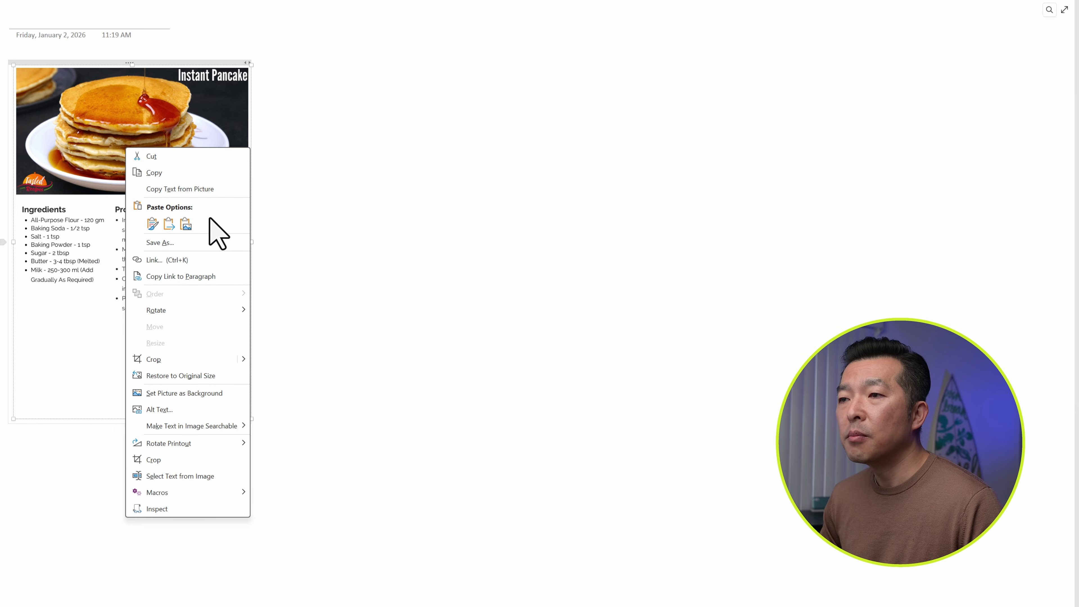
{"action": "mouse_move", "coordinate": [169, 428]}
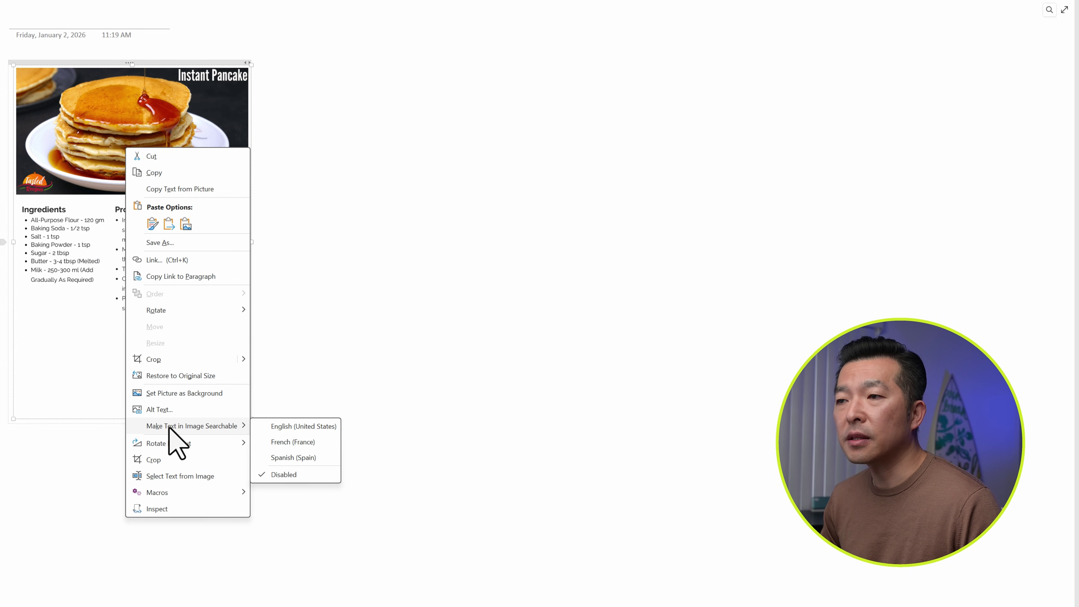
{"action": "left_click", "coordinate": [285, 427]}
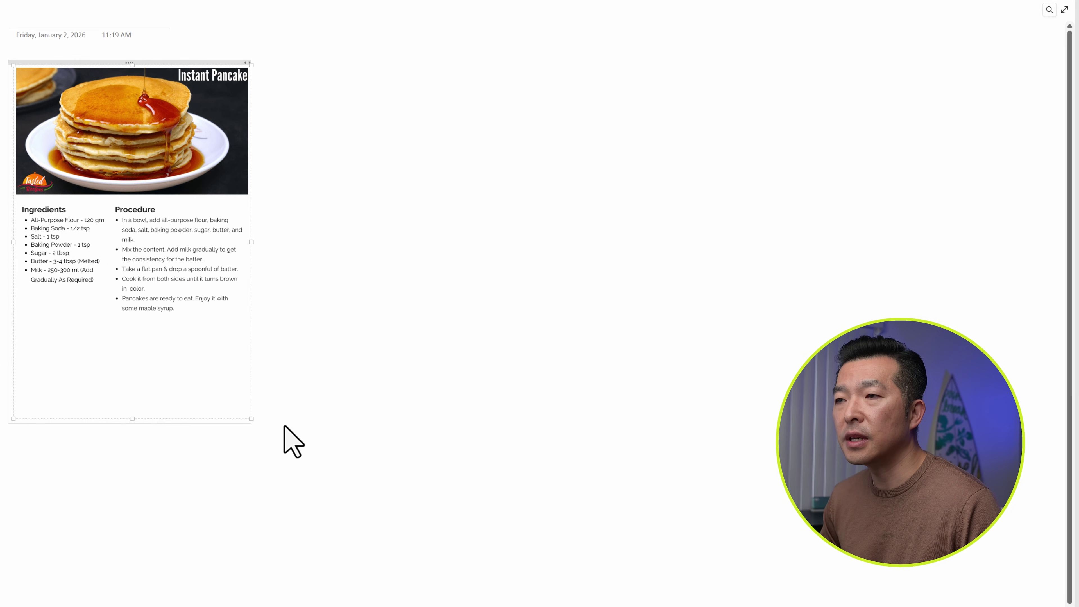
Extract all text from the pancake recipe image with Select Text from Image and paste it beside the picture.
{"action": "right_click", "coordinate": [137, 251]}
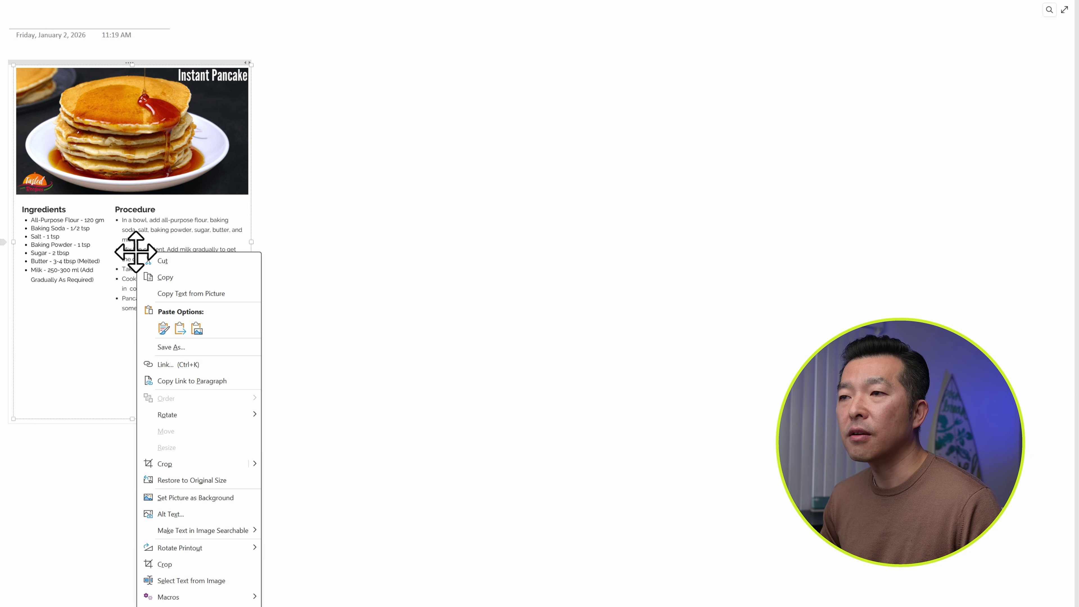
{"action": "left_click", "coordinate": [170, 581]}
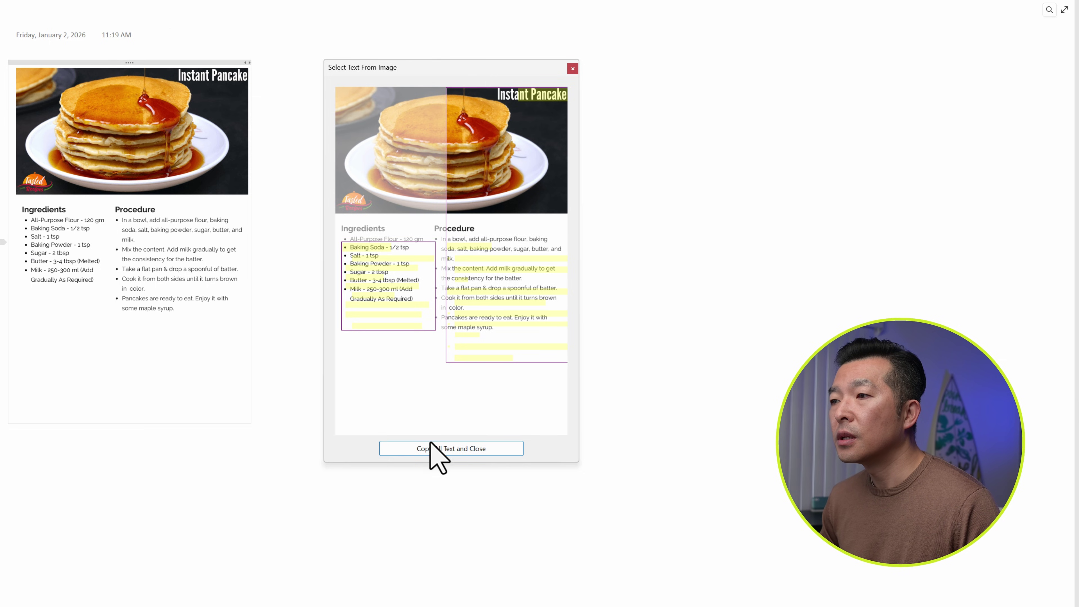
{"action": "left_click", "coordinate": [430, 448]}
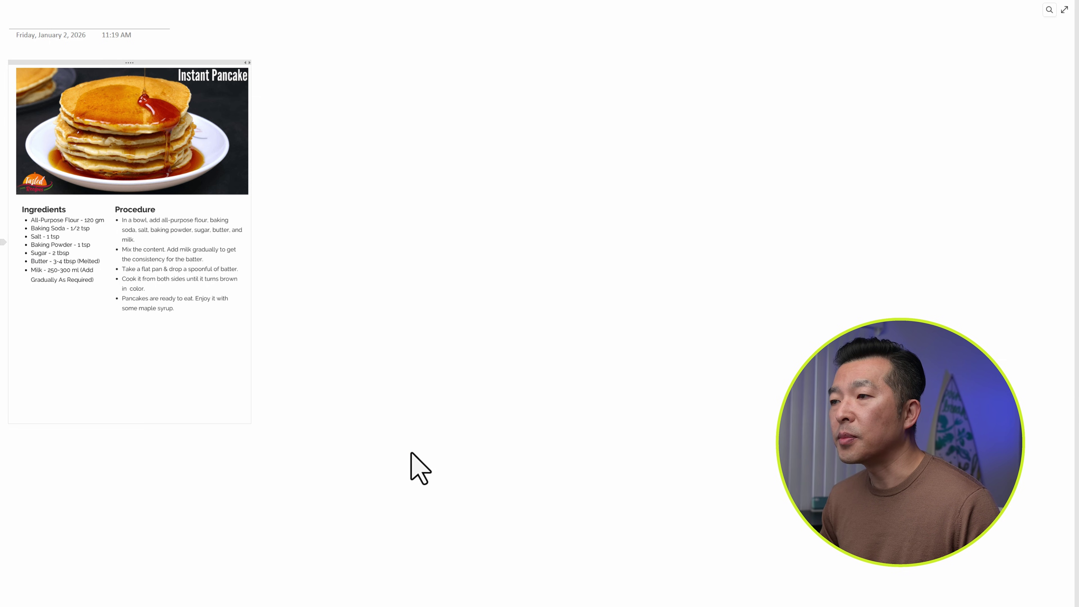
{"action": "left_click", "coordinate": [298, 87]}
{"action": "key", "text": "ctrl+v"}
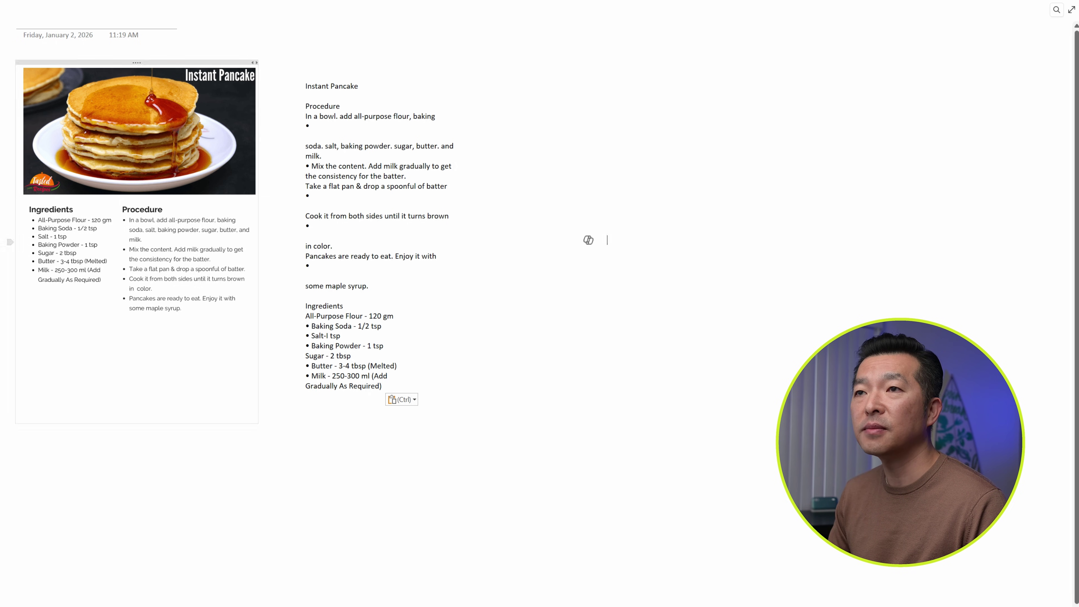
Return to the Google Images results in the browser and copy the Instant Pancake recipe image again.
{"action": "mouse_move", "coordinate": [31, 68]}
{"action": "left_click", "coordinate": [35, 9]}
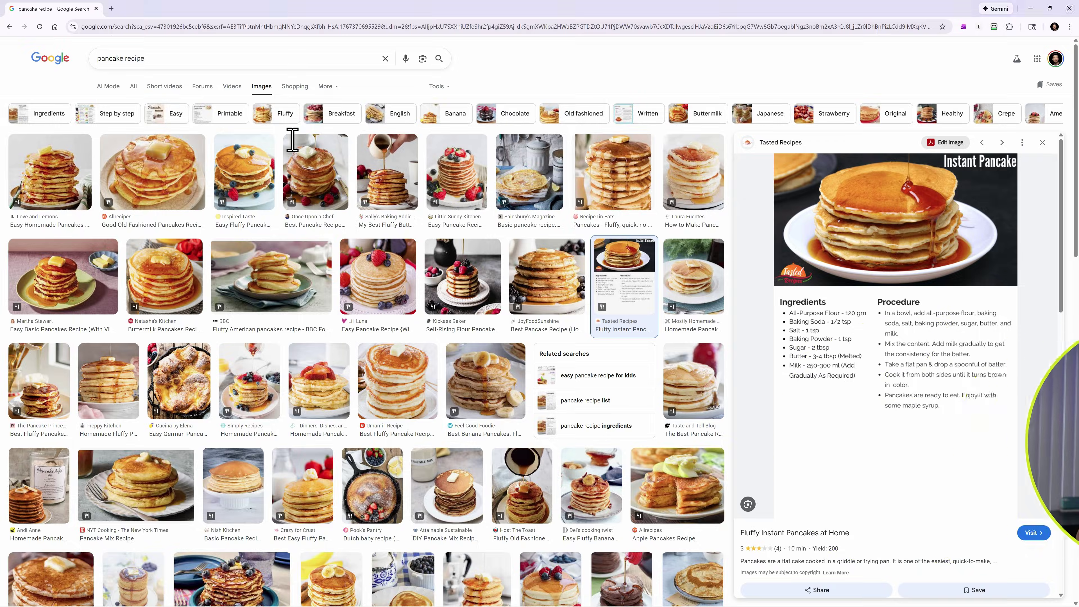
{"action": "right_click", "coordinate": [851, 220]}
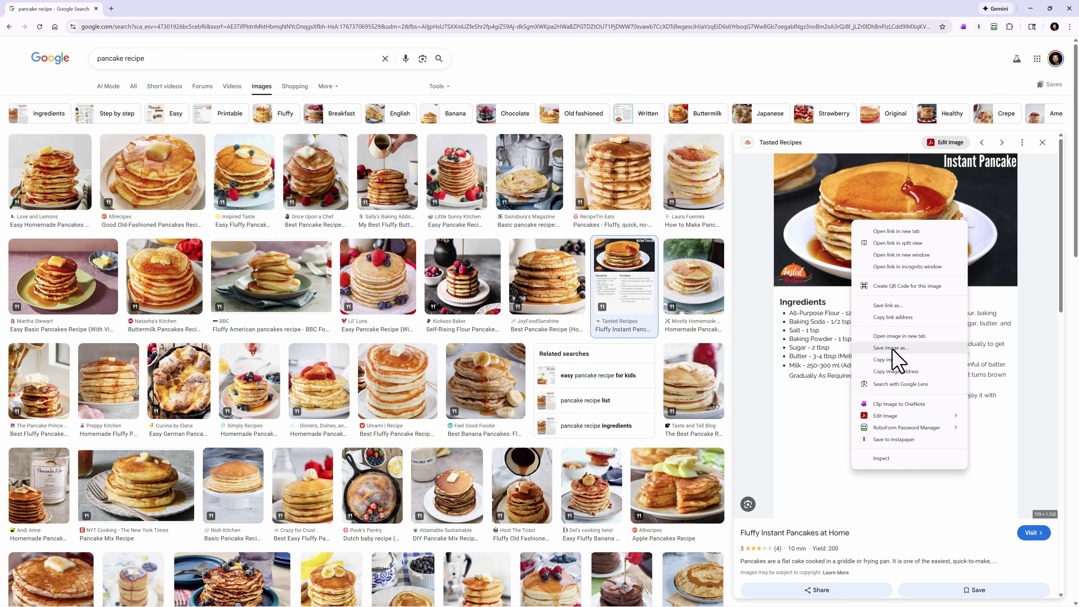
{"action": "left_click", "coordinate": [888, 360]}
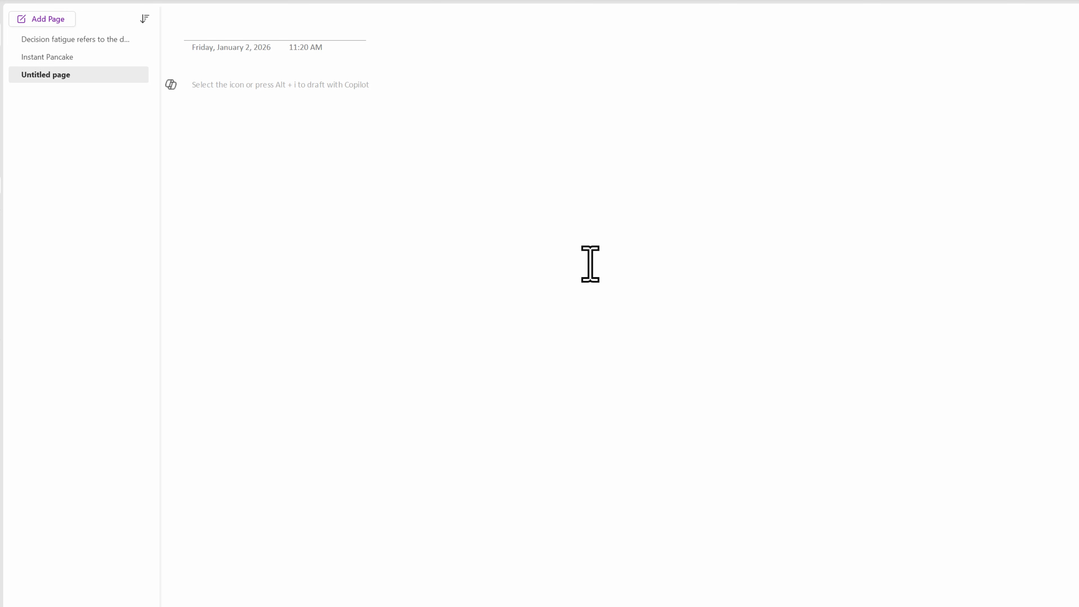
On the untitled OneNote page, Advanced Paste the image with "Extract the text from the attached image and keep the ingredient list and the process separate in bulleted form.".
{"action": "left_click", "coordinate": [204, 99]}
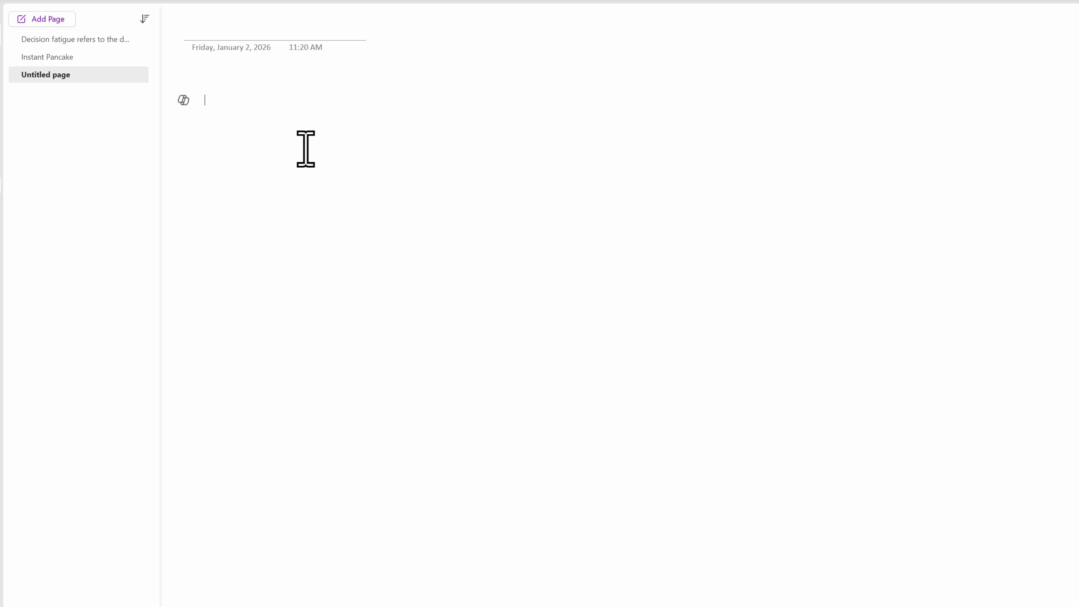
{"action": "key", "text": "shift+super+v"}
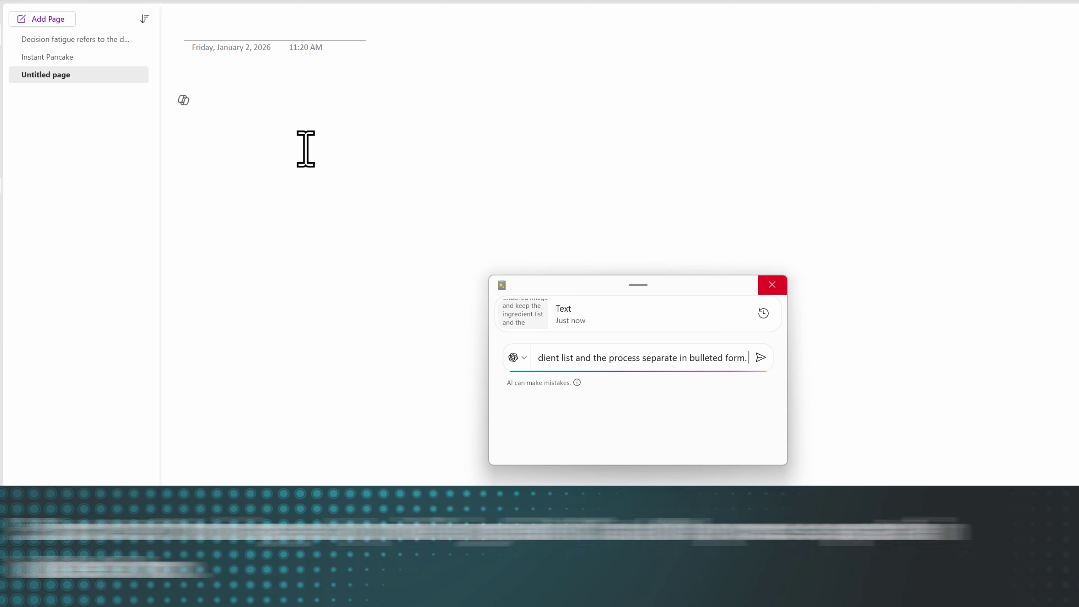
{"action": "key", "text": "Return"}
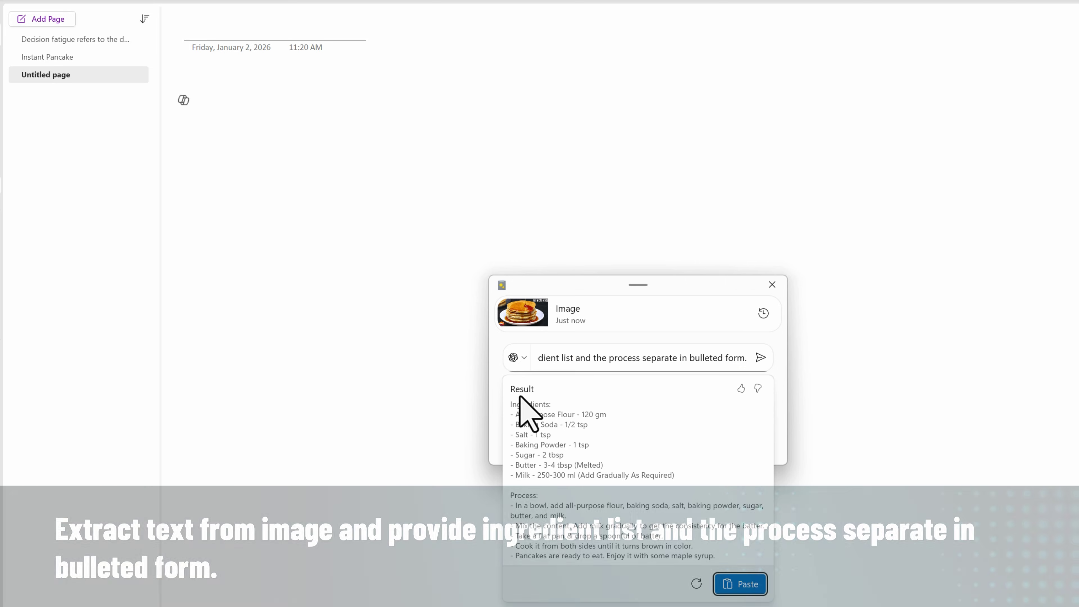
{"action": "left_click", "coordinate": [741, 584]}
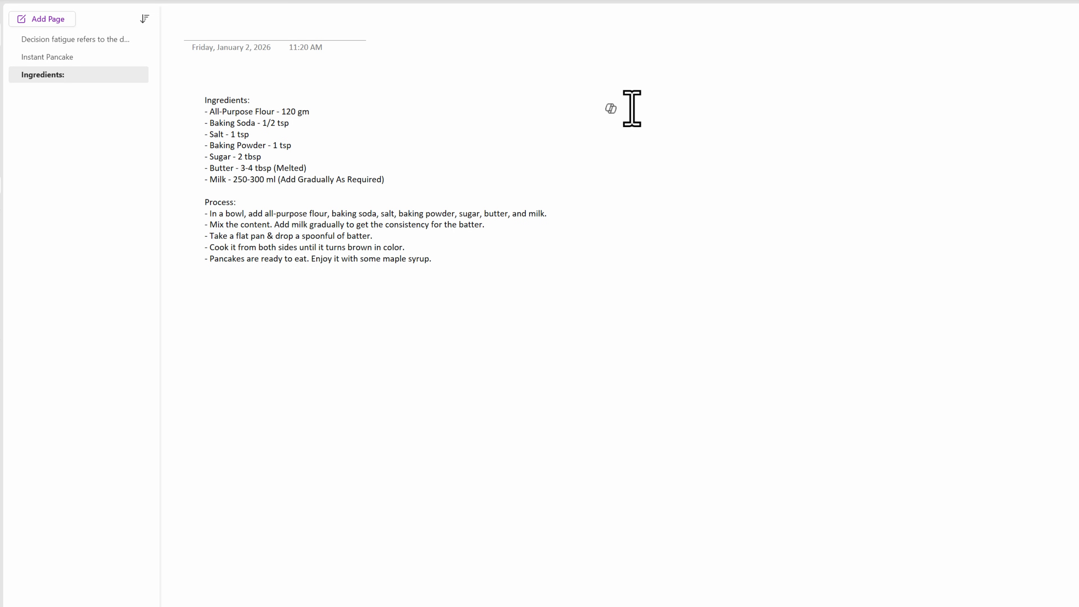
Insert the pancake recipe image from the clipboard history beside the extracted text and move it slightly up.
{"action": "key", "text": "super+v"}
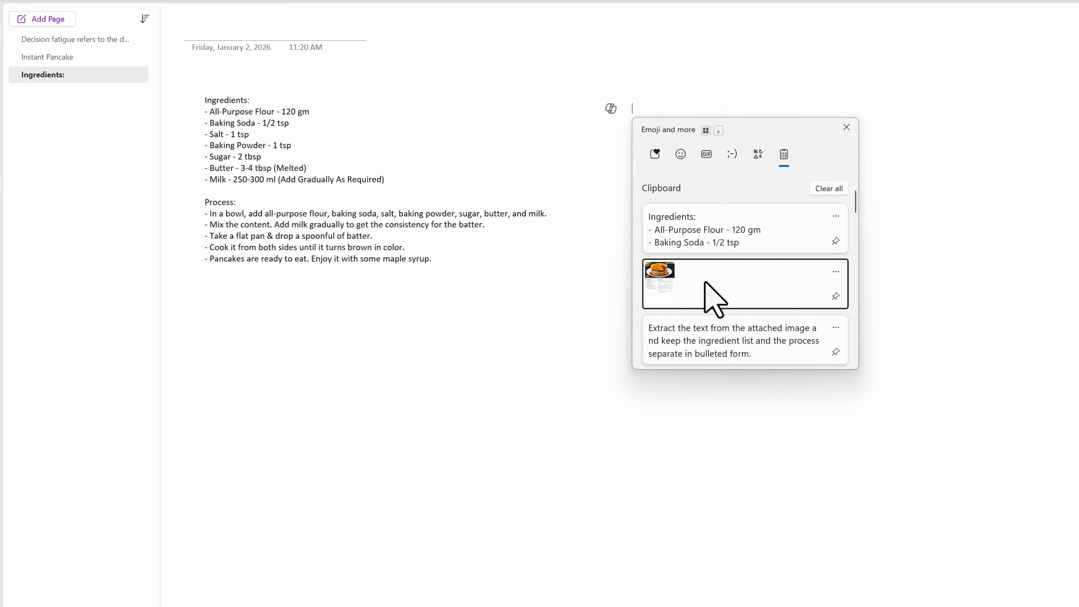
{"action": "left_click", "coordinate": [697, 287]}
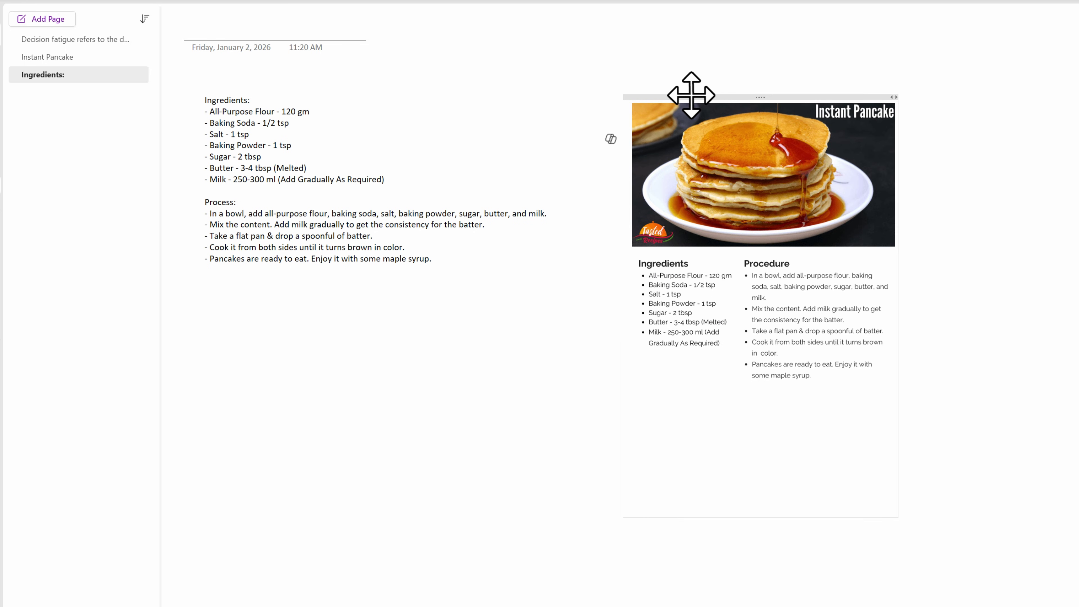
{"action": "left_click_drag", "start_coordinate": [689, 96], "coordinate": [694, 57]}
{"action": "left_click", "coordinate": [586, 400]}
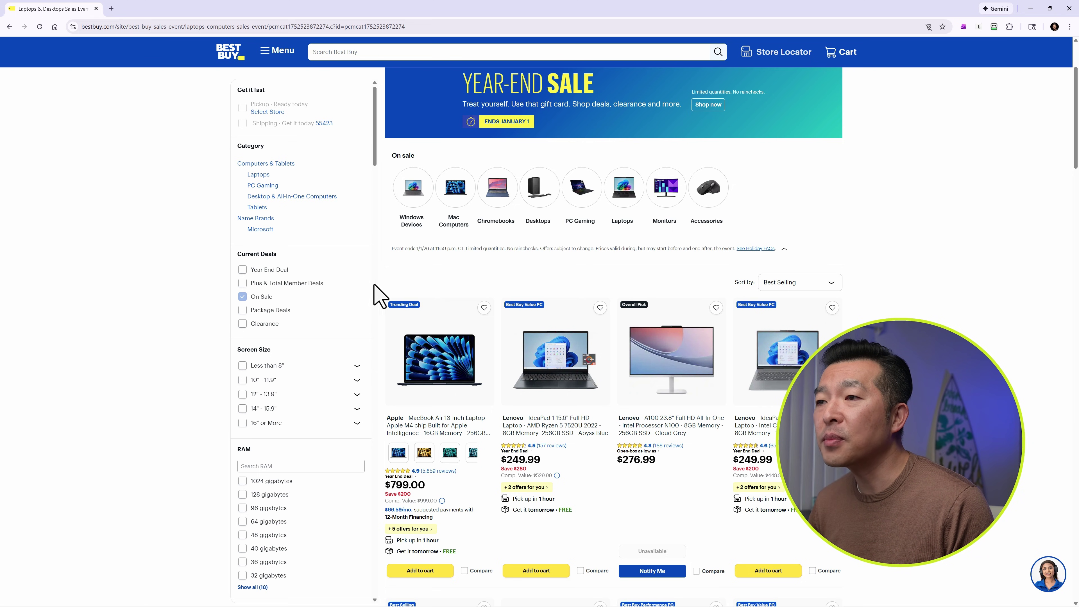
Copy the Best Buy computer listings and Advanced Paste them into the blank Excel sheet in CSV format with make, description, ratings and price.
{"action": "left_click_drag", "start_coordinate": [387, 290], "coordinate": [667, 362]}
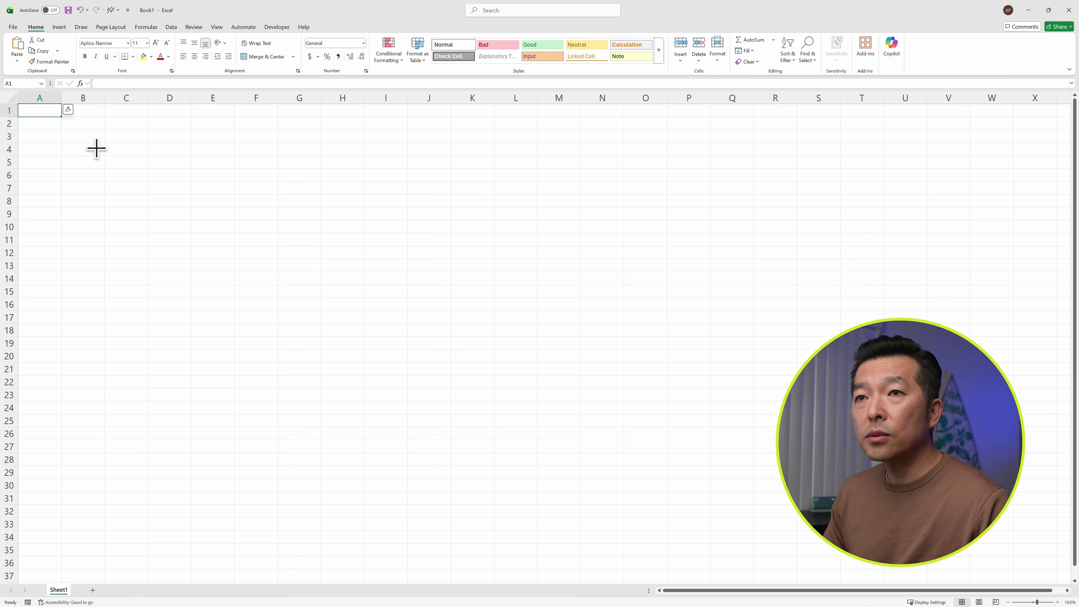
{"action": "key", "text": "super+shift+v"}
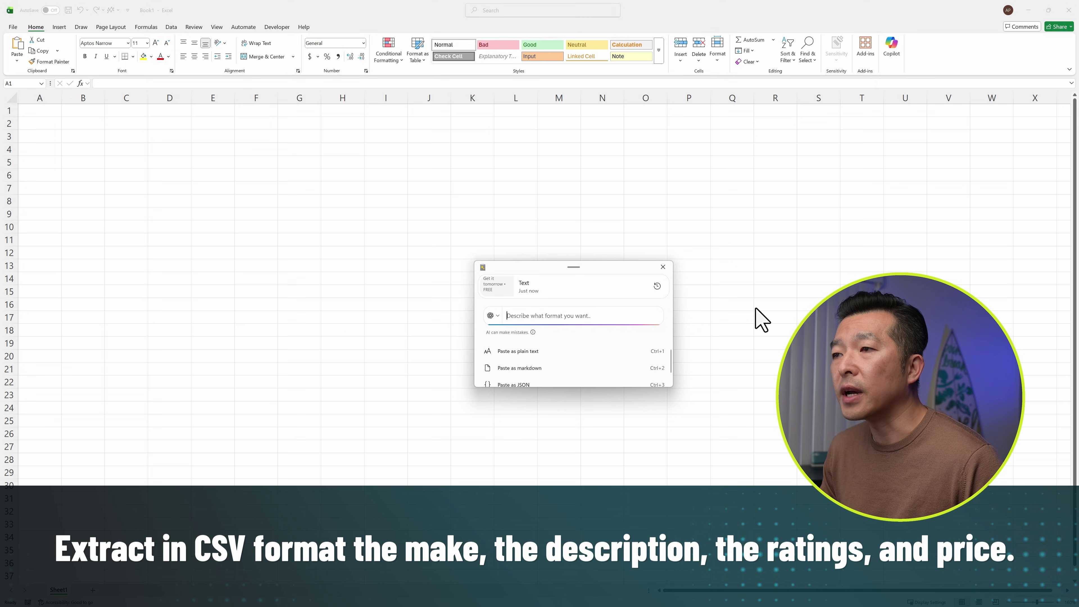
{"action": "key", "text": "ctrl+v"}
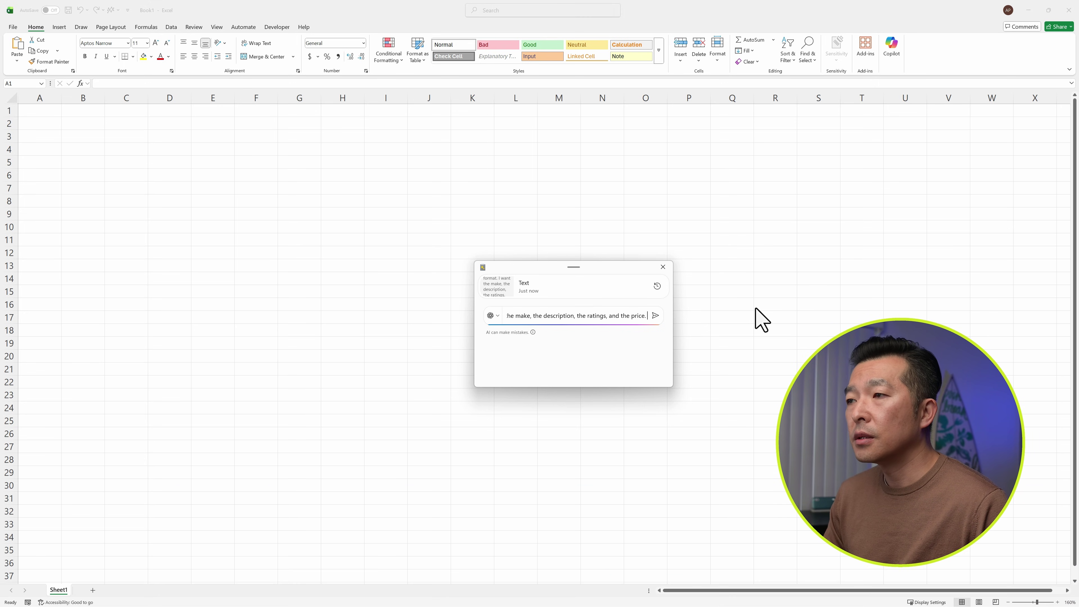
{"action": "key", "text": "Return"}
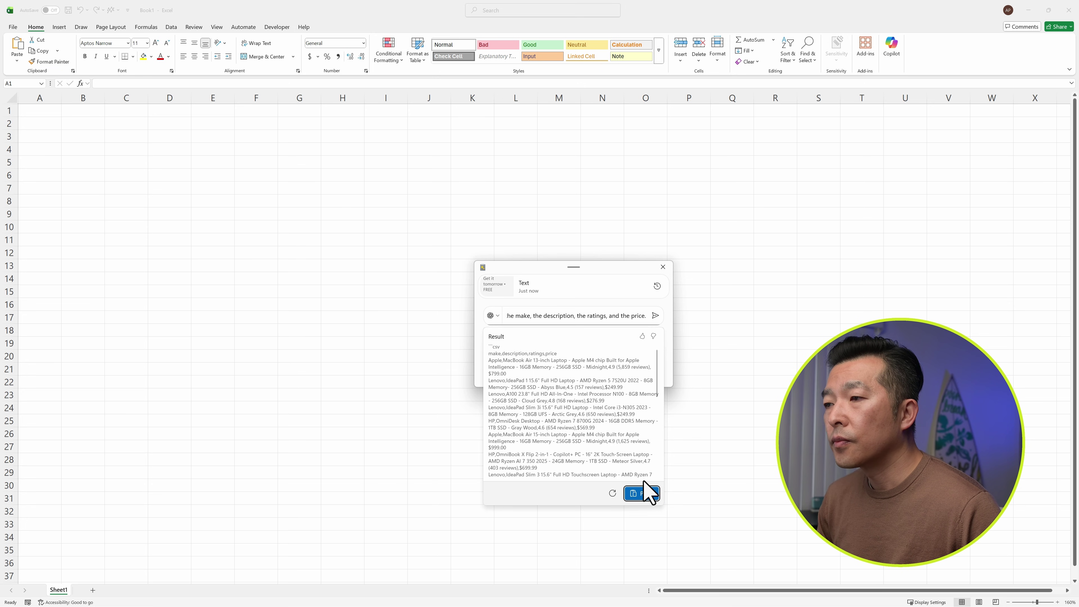
{"action": "left_click", "coordinate": [642, 494]}
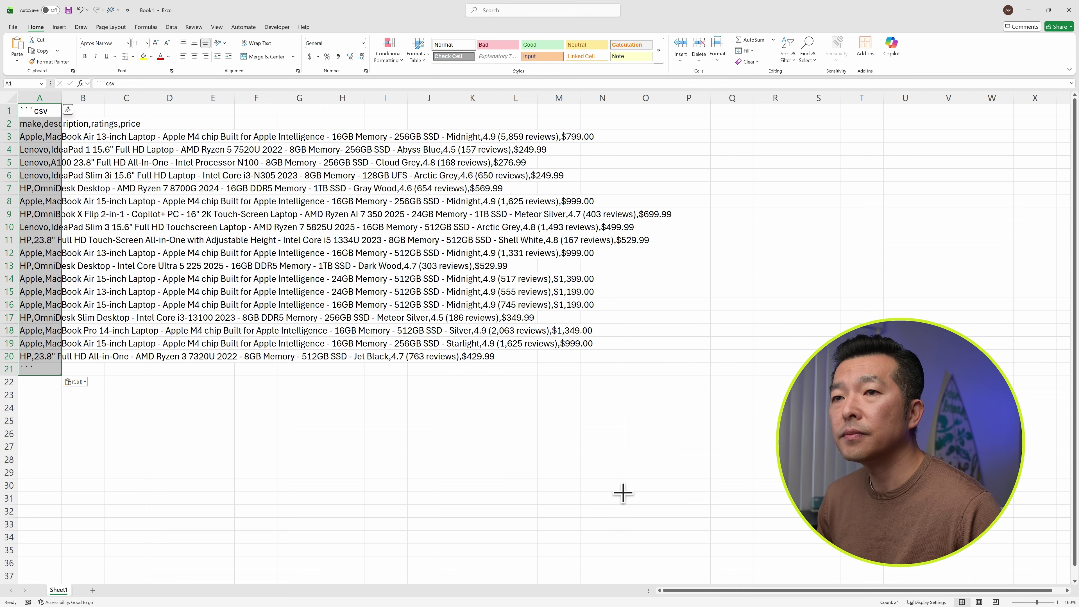
{"action": "left_click", "coordinate": [343, 470]}
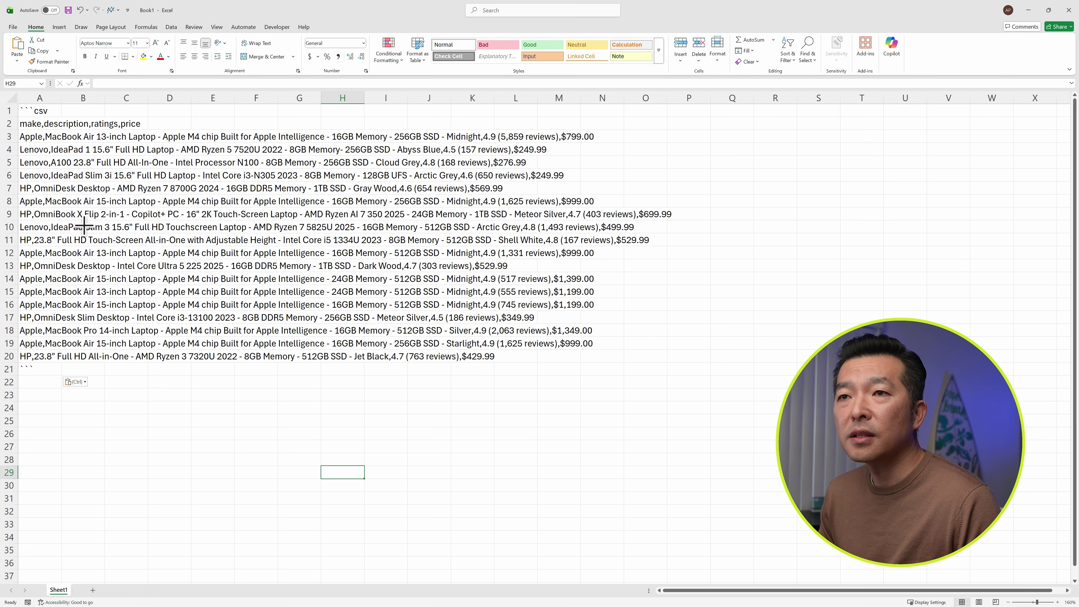
Delete rows 21 and 1, which hold only the code-fence marks around the pasted CSV data.
{"action": "left_click", "coordinate": [4, 111]}
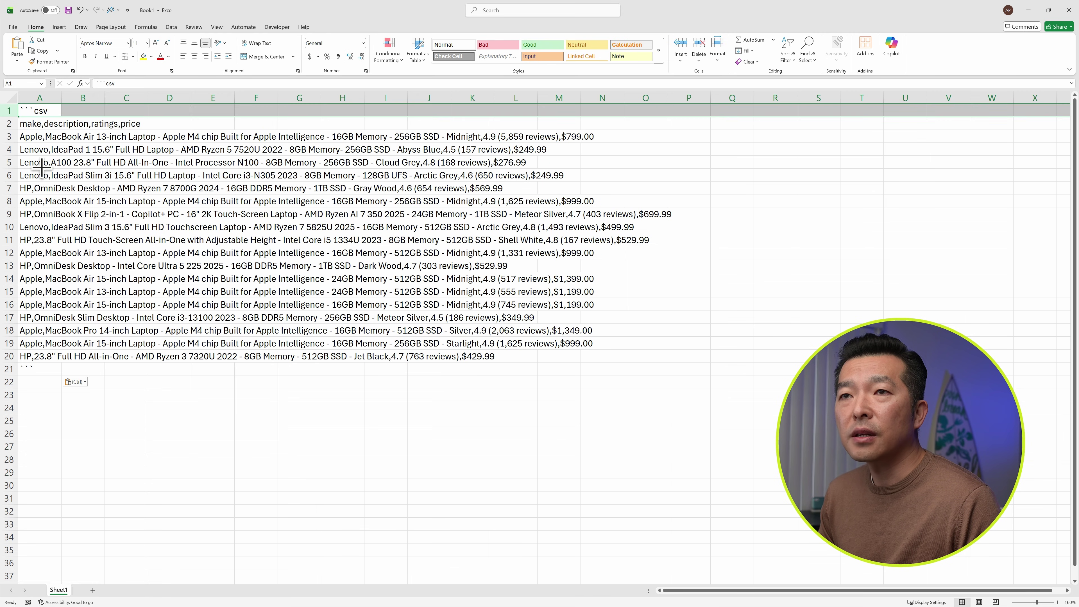
{"action": "left_click", "coordinate": [3, 368]}
{"action": "right_click", "coordinate": [3, 368]}
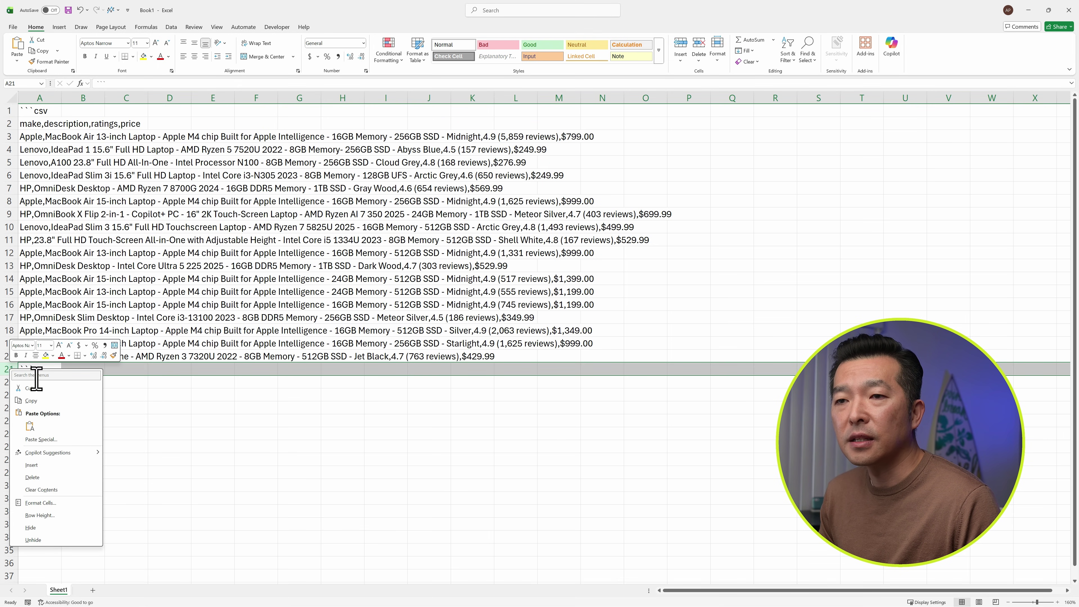
{"action": "left_click", "coordinate": [39, 476]}
{"action": "left_click", "coordinate": [102, 435]}
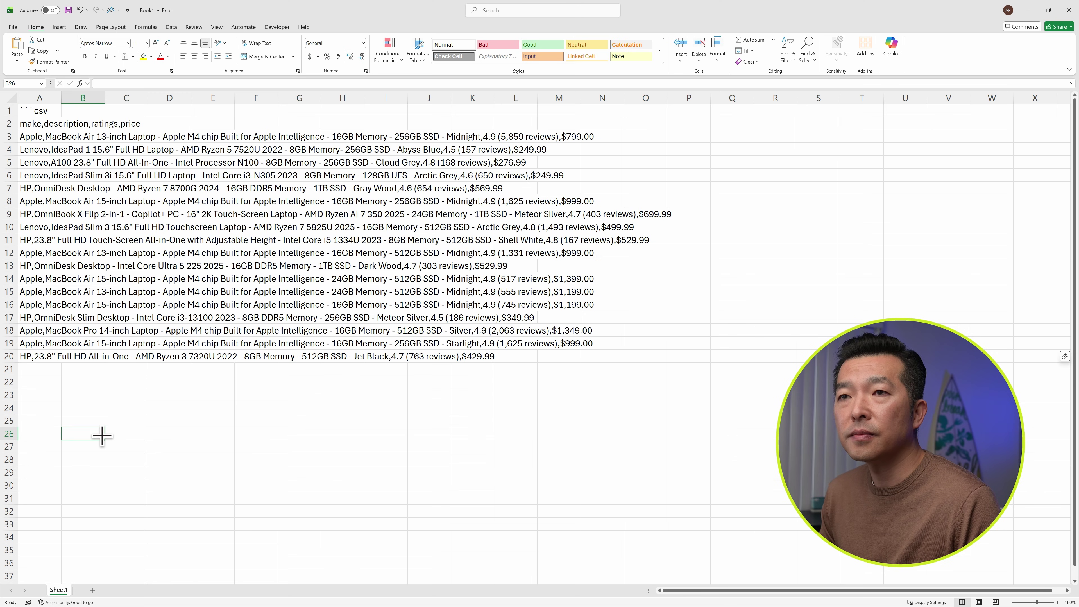
{"action": "left_click", "coordinate": [3, 111]}
{"action": "right_click", "coordinate": [3, 111]}
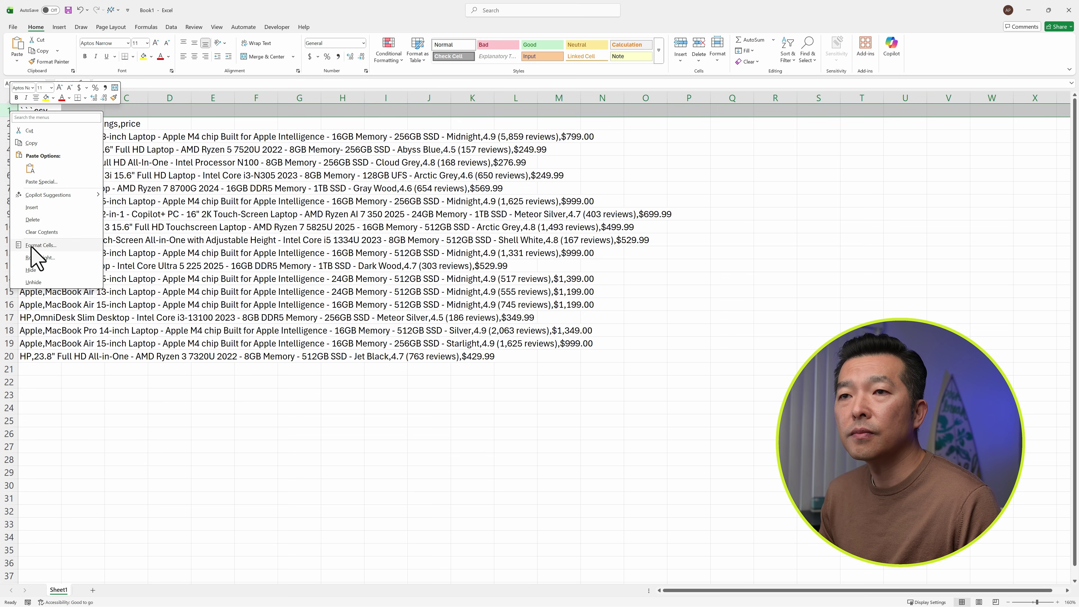
{"action": "left_click", "coordinate": [37, 233]}
{"action": "left_click", "coordinate": [83, 227]}
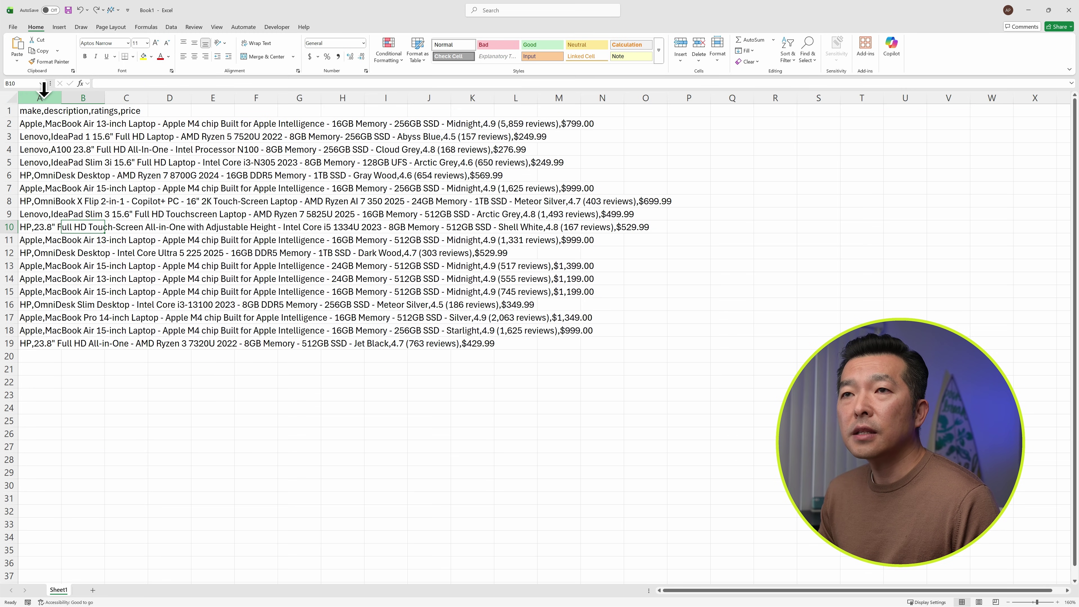
Split column A with Text to Columns as delimited data, adding Comma as a delimiter.
{"action": "left_click", "coordinate": [40, 98]}
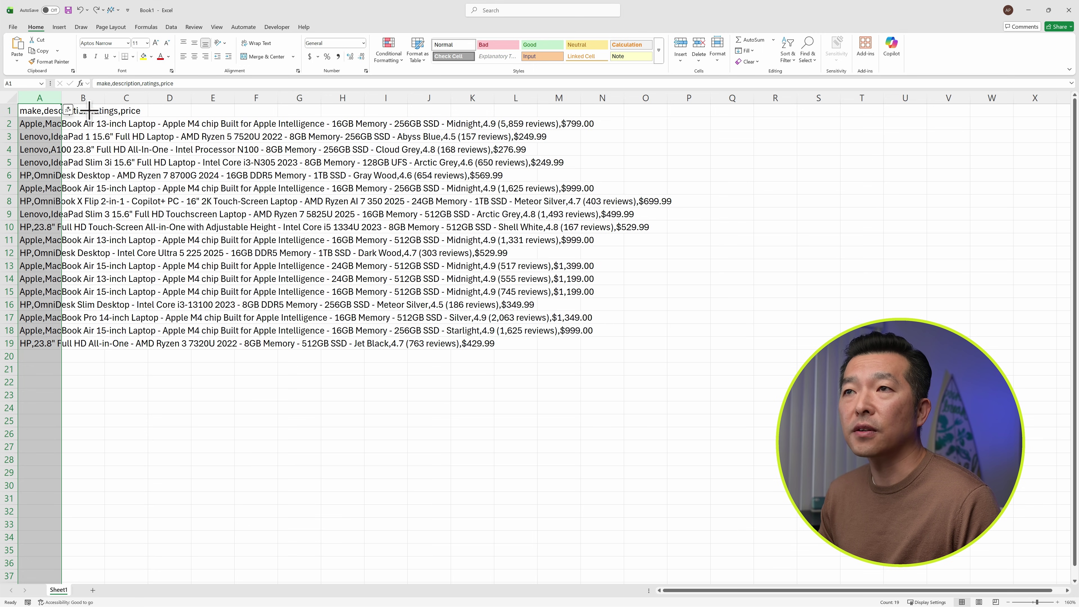
{"action": "left_click", "coordinate": [171, 27]}
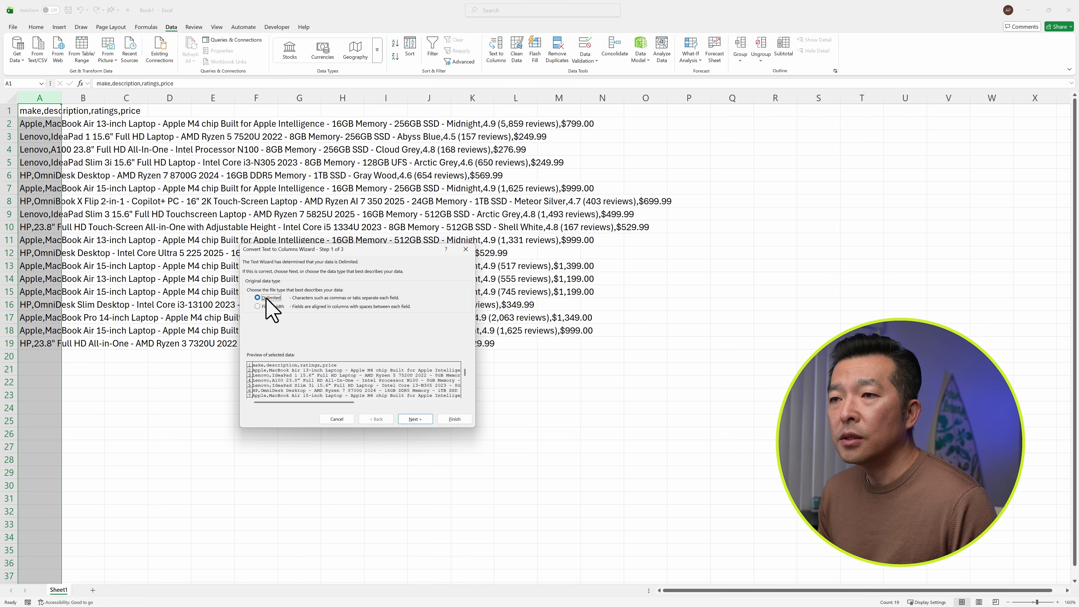
{"action": "left_click", "coordinate": [415, 419]}
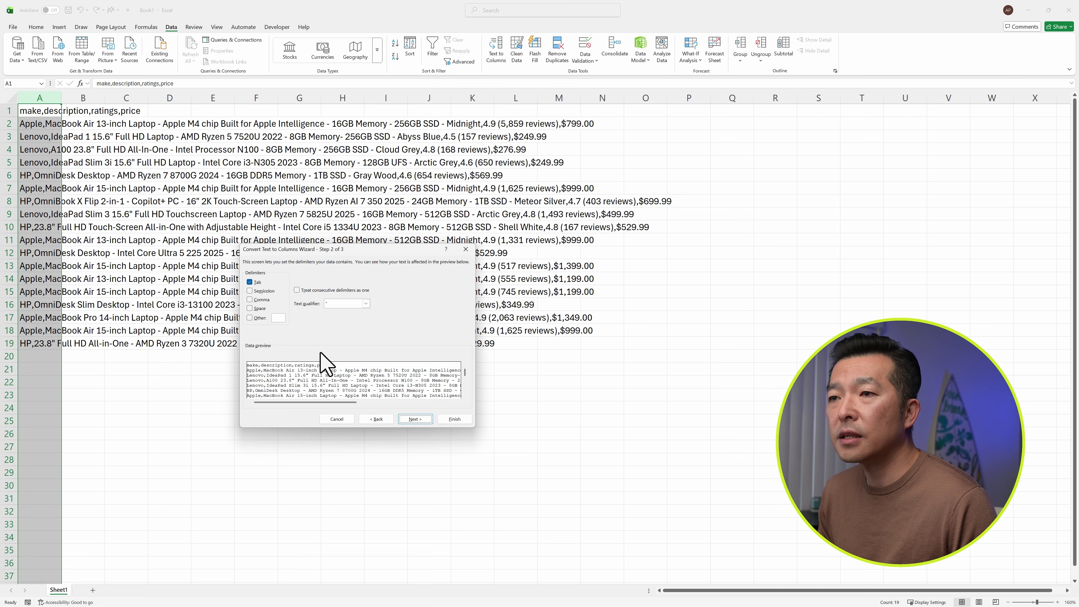
{"action": "left_click", "coordinate": [250, 300]}
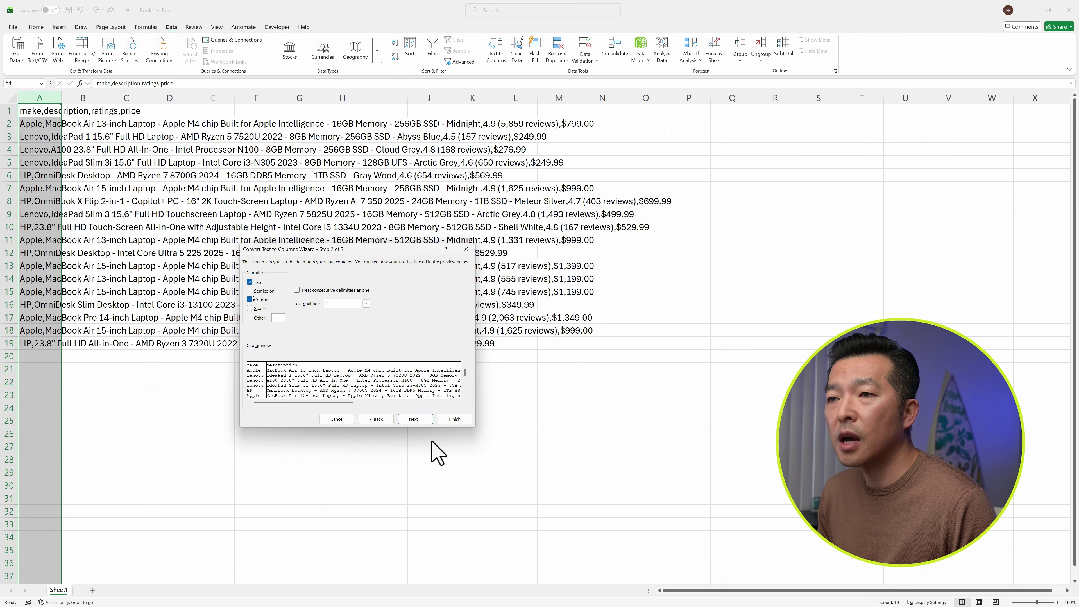
{"action": "left_click", "coordinate": [451, 420]}
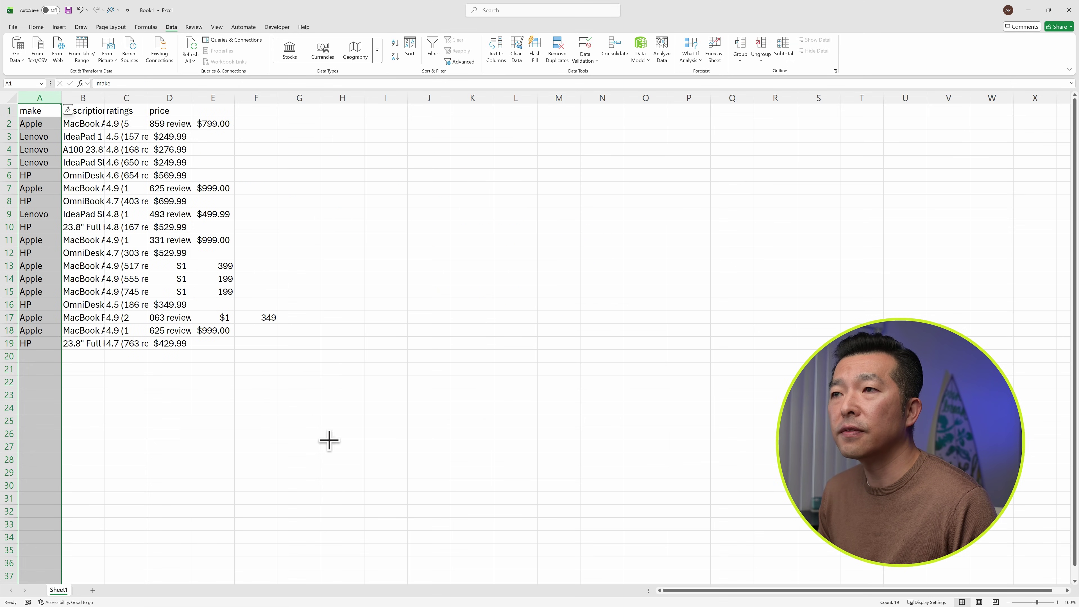
Autofit the widths of columns A to D to their contents.
{"action": "left_click", "coordinate": [316, 443]}
{"action": "left_click_drag", "start_coordinate": [43, 98], "coordinate": [183, 98]}
{"action": "double_click", "coordinate": [104, 98]}
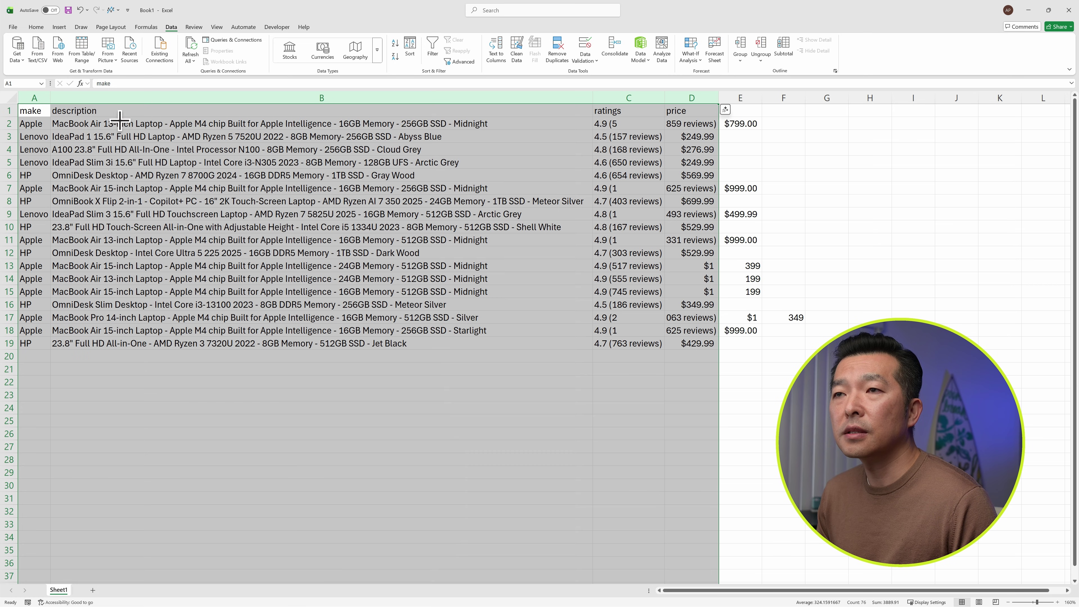
{"action": "left_click", "coordinate": [409, 483]}
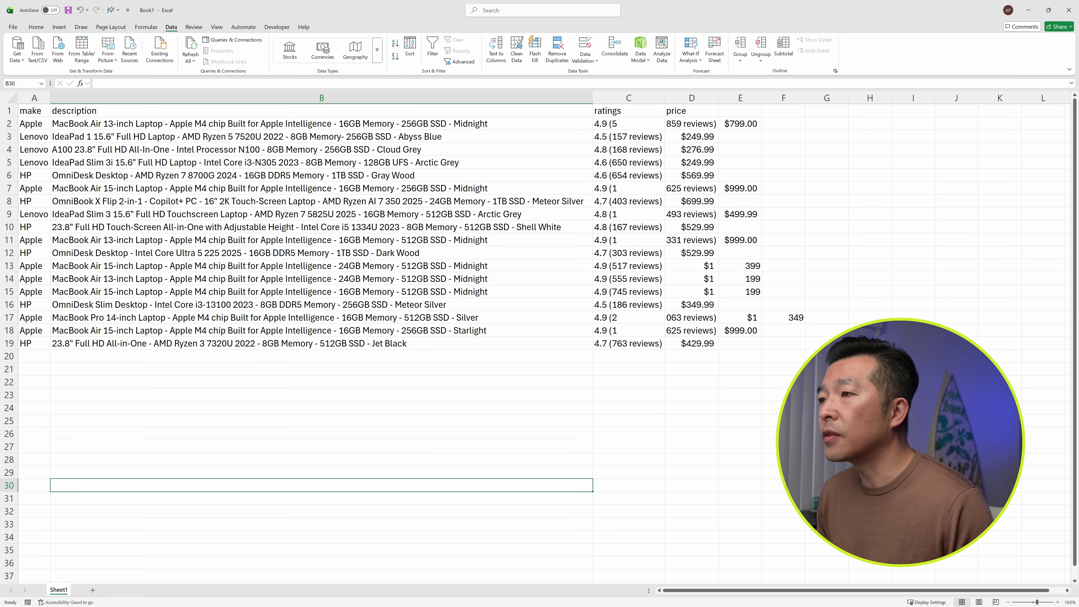
Switch to the Best Buy page in the browser and compare its ratings and prices with the split columns in Excel.
{"action": "key", "text": "alt+Tab"}
{"action": "left_click_drag", "start_coordinate": [487, 144], "coordinate": [423, 5]}
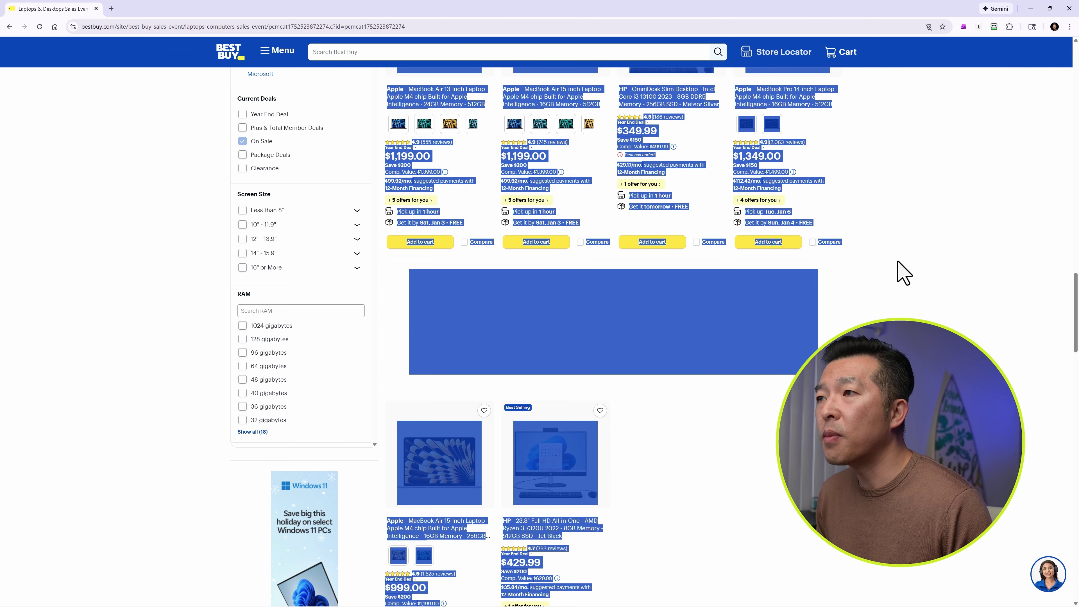
{"action": "left_click", "coordinate": [903, 272]}
{"action": "scroll", "coordinate": [871, 255], "scroll_direction": "up", "scroll_amount": 2}
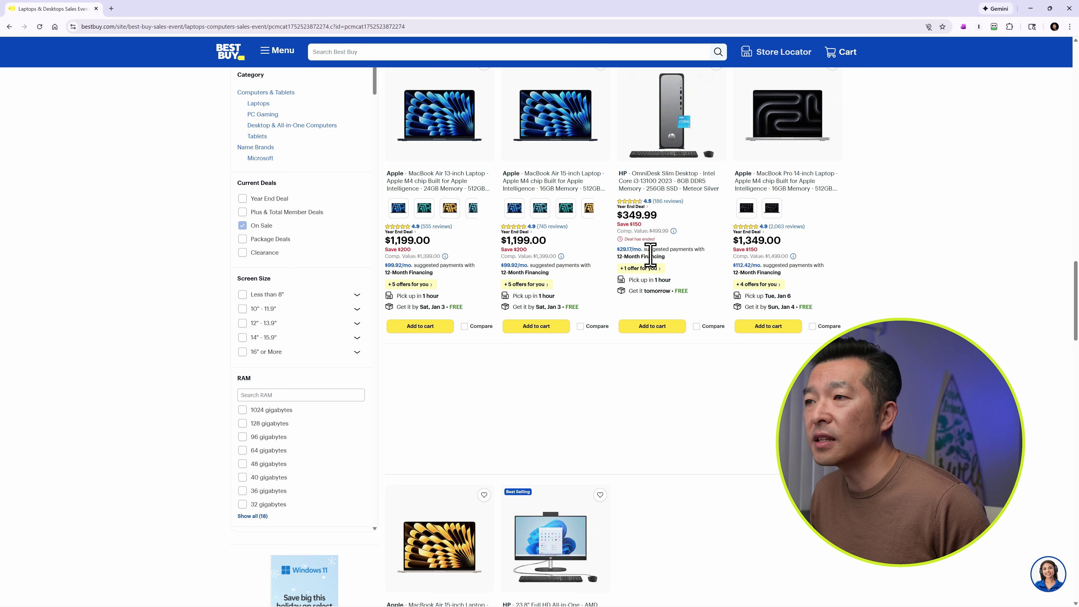
{"action": "left_click", "coordinate": [1030, 8]}
{"action": "left_click", "coordinate": [776, 385]}
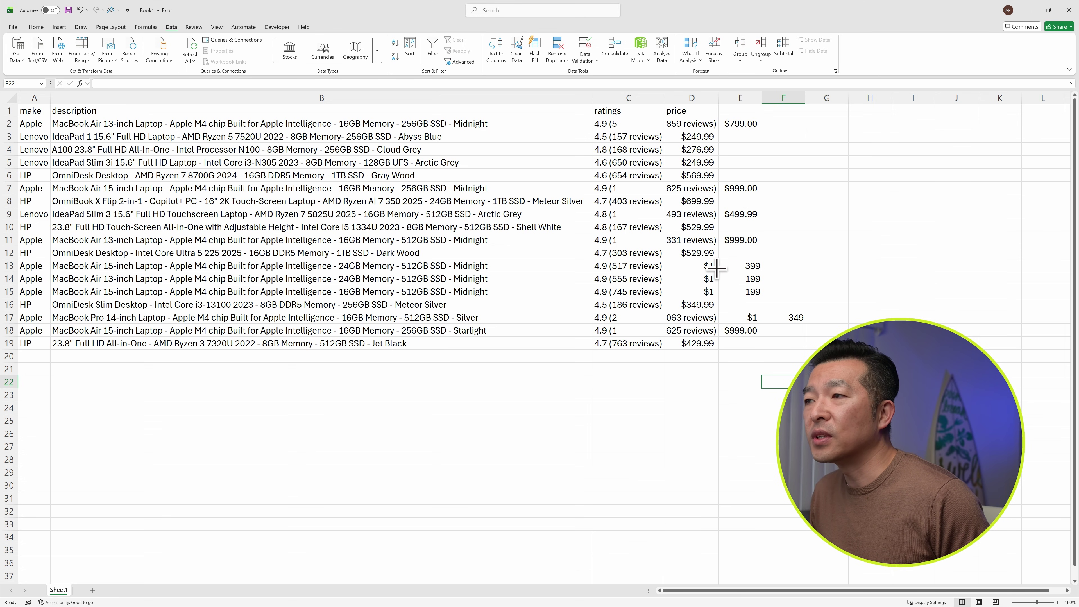
{"action": "left_click", "coordinate": [477, 300]}
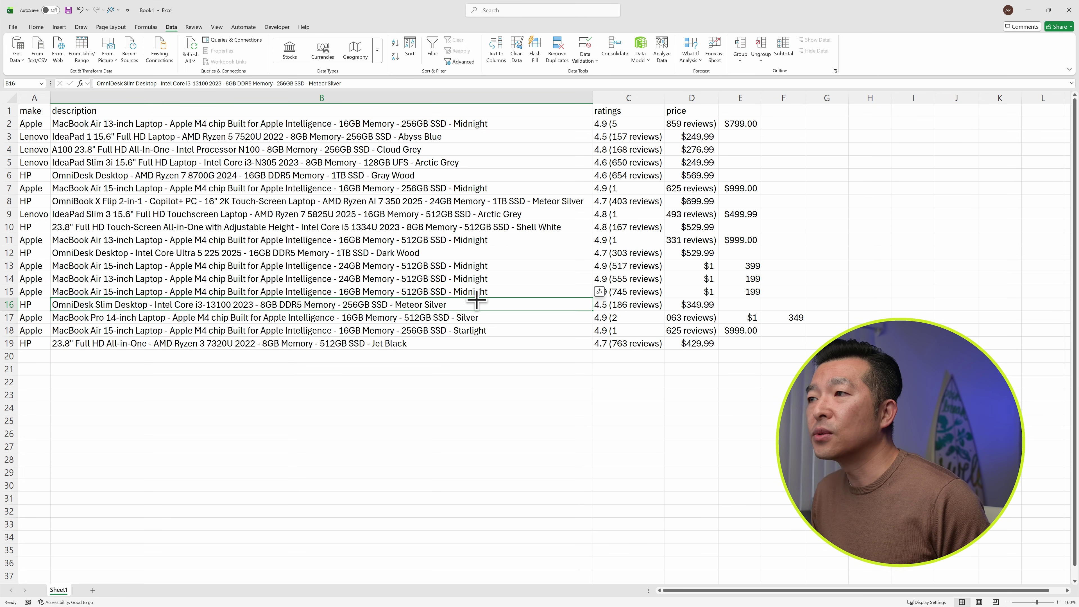
{"action": "left_click", "coordinate": [142, 162]}
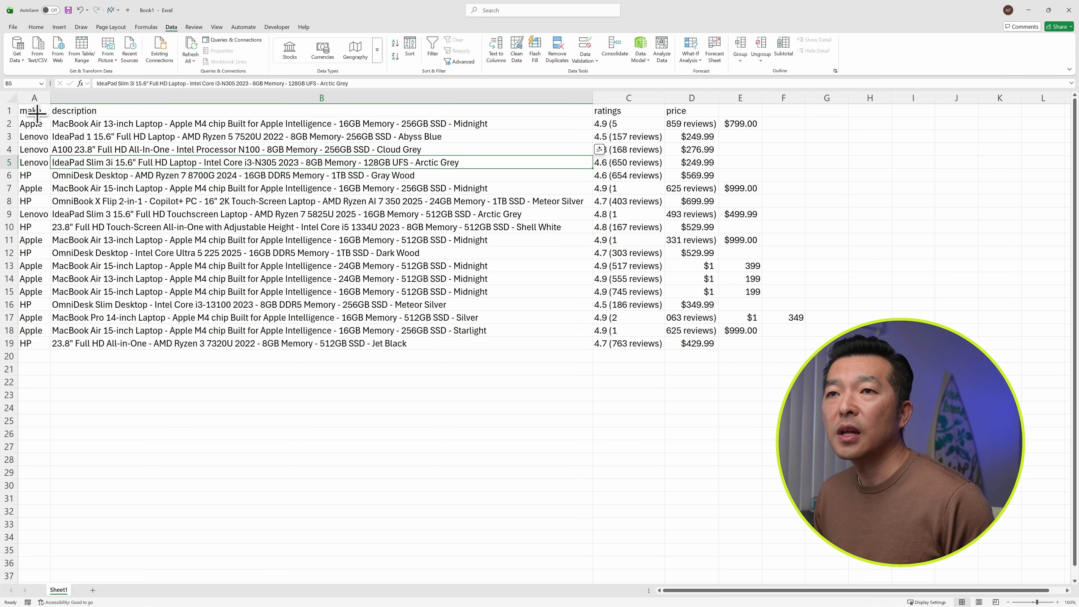
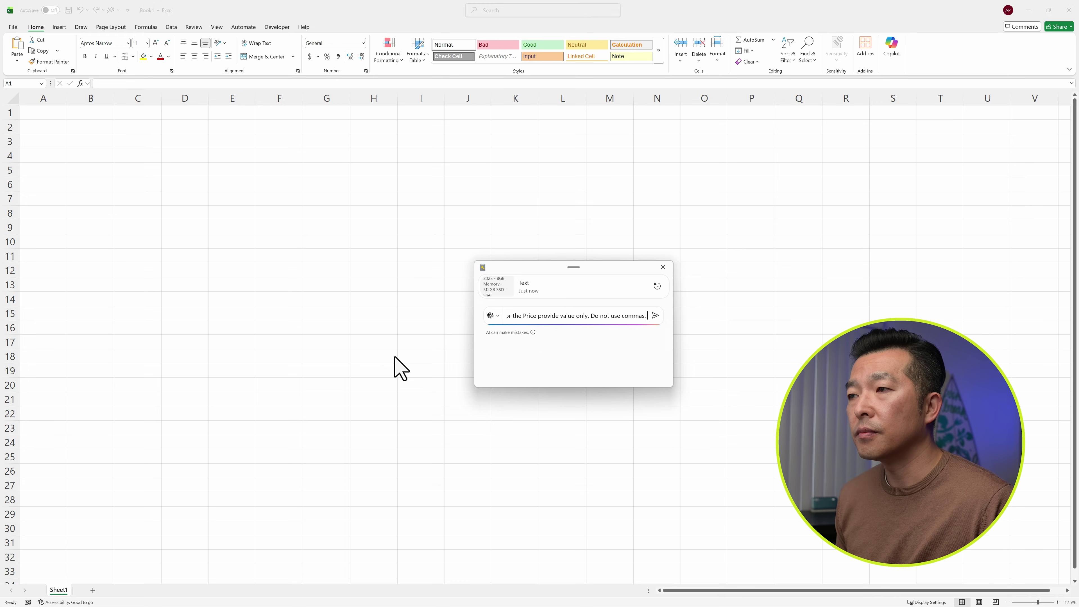
Advanced Paste the listings into the blank sheet as CSV with value-only prices and no commas, and delete the backtick rows 1 and 20.
{"action": "key", "text": "Return"}
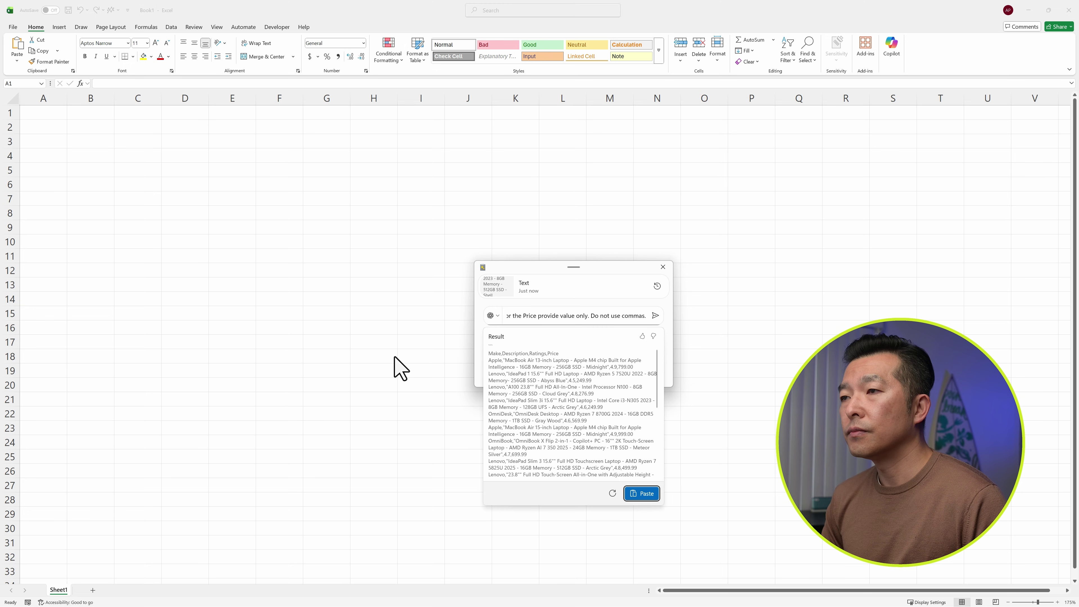
{"action": "left_click", "coordinate": [642, 494]}
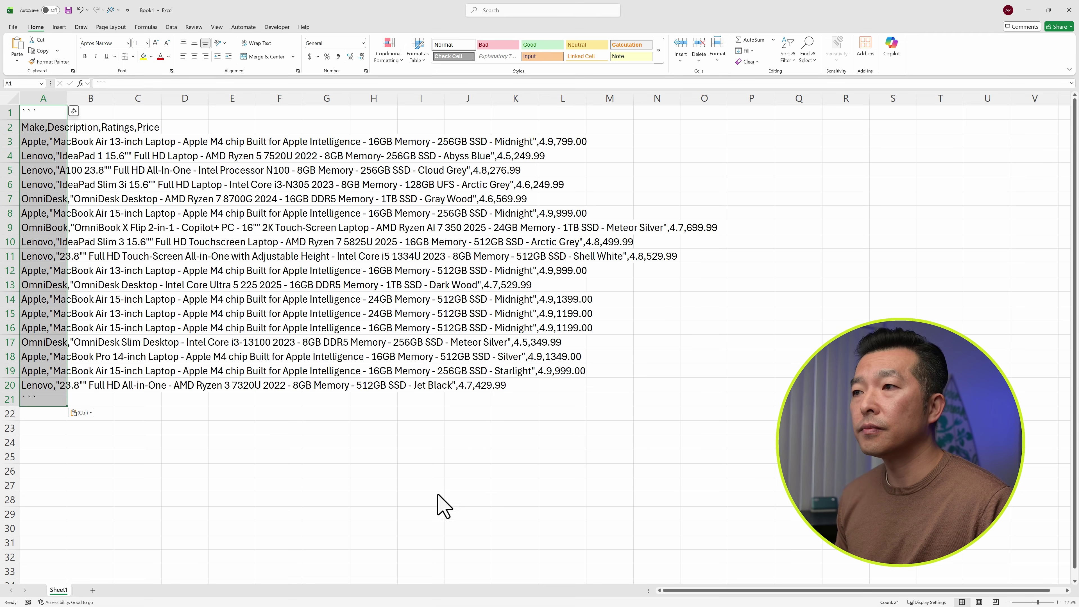
{"action": "left_click", "coordinate": [6, 114]}
{"action": "right_click", "coordinate": [6, 114]}
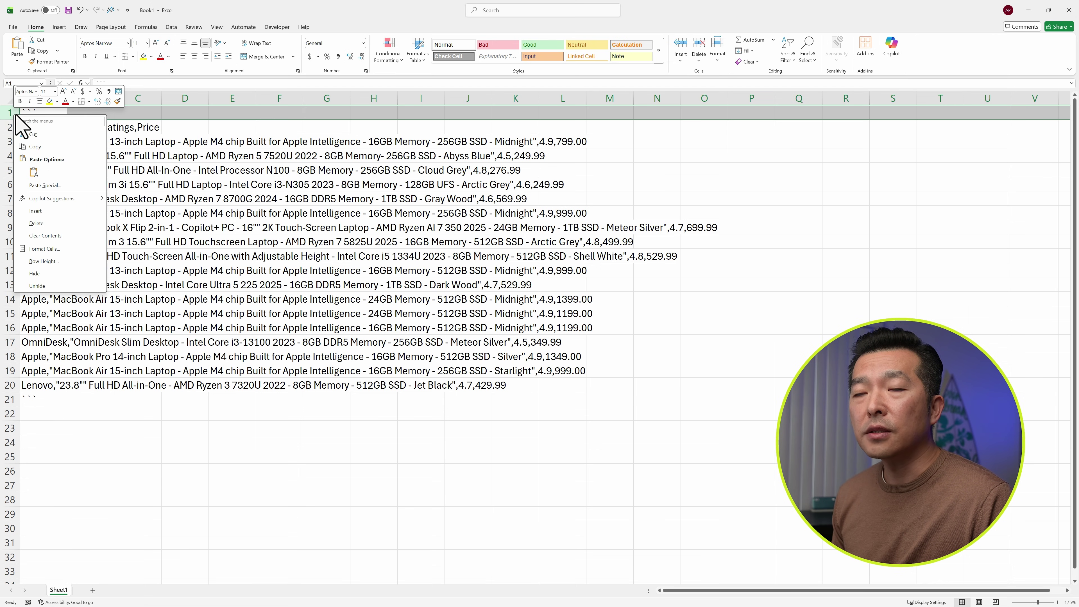
{"action": "left_click", "coordinate": [36, 225]}
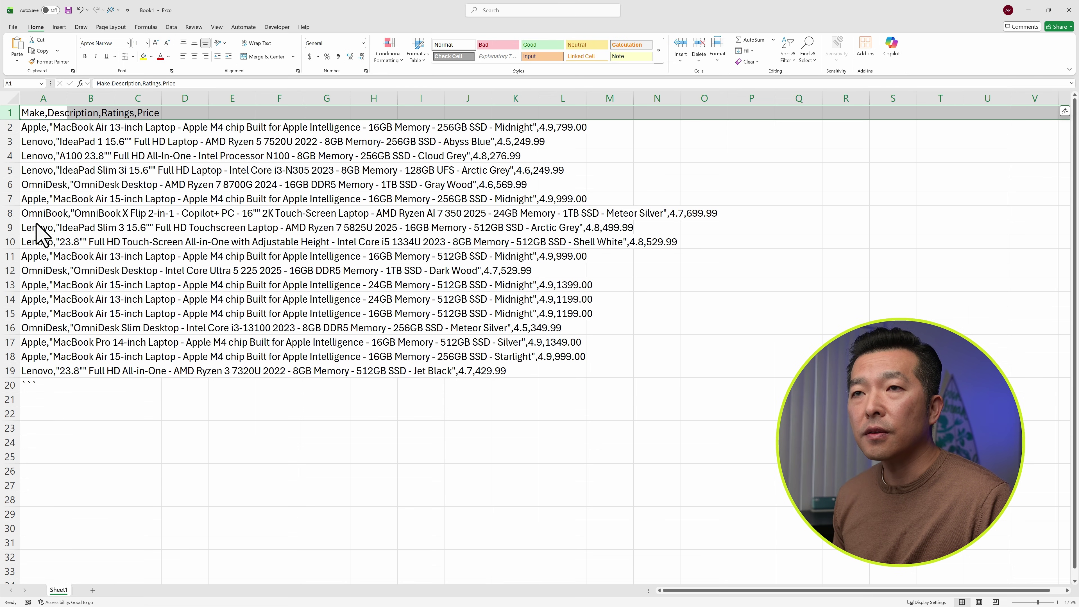
{"action": "left_click", "coordinate": [7, 385]}
{"action": "right_click", "coordinate": [6, 385]}
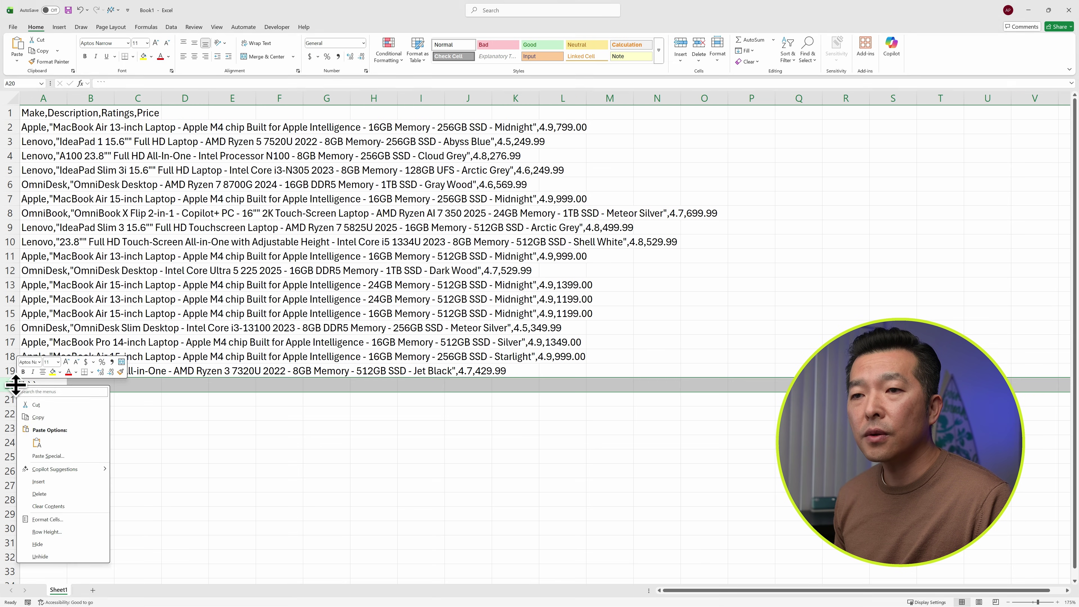
{"action": "left_click", "coordinate": [45, 495]}
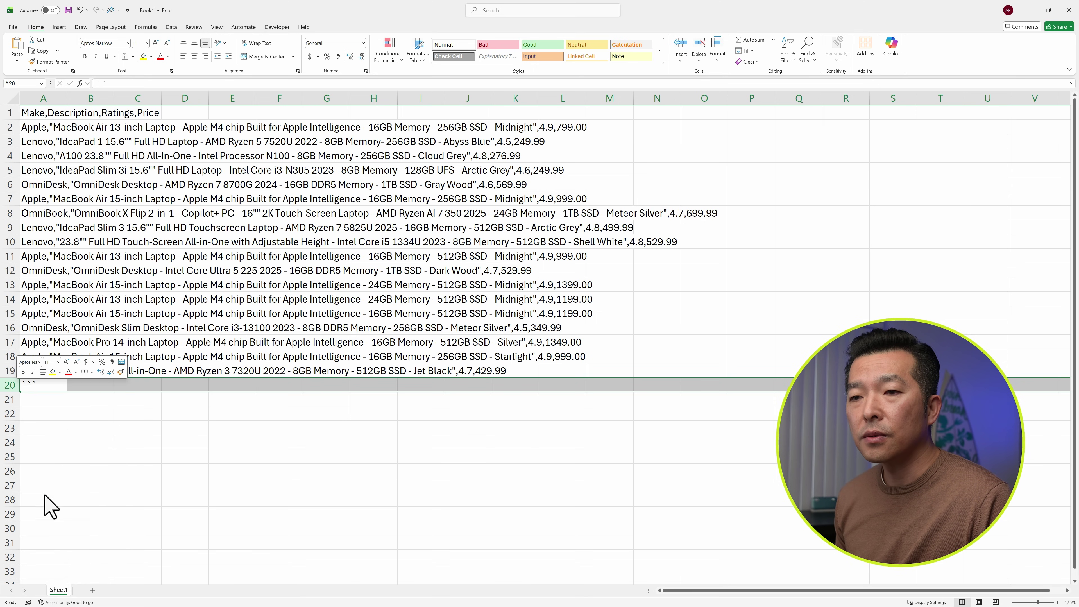
{"action": "left_click", "coordinate": [101, 485]}
Split the listings in column A with Text to Columns as delimited data, adding Comma as a delimiter.
{"action": "left_click", "coordinate": [44, 97]}
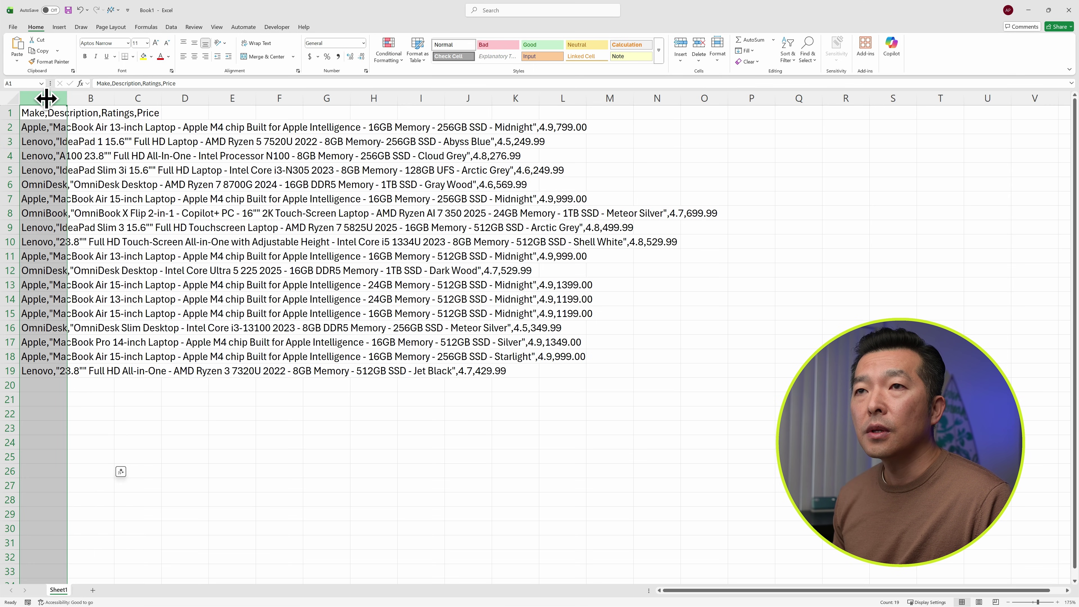
{"action": "left_click", "coordinate": [170, 27]}
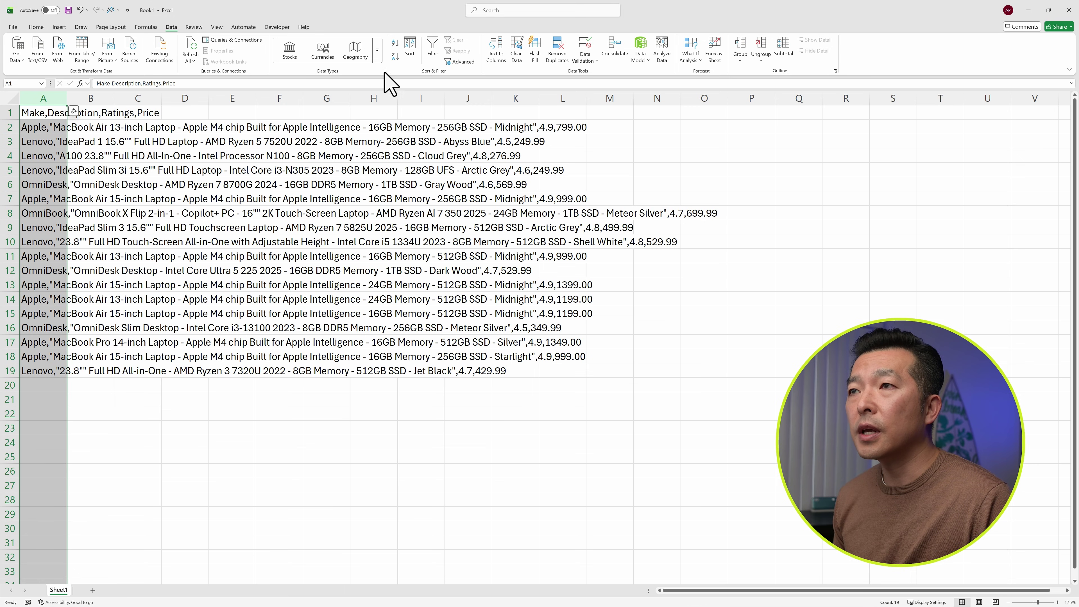
{"action": "left_click", "coordinate": [496, 52]}
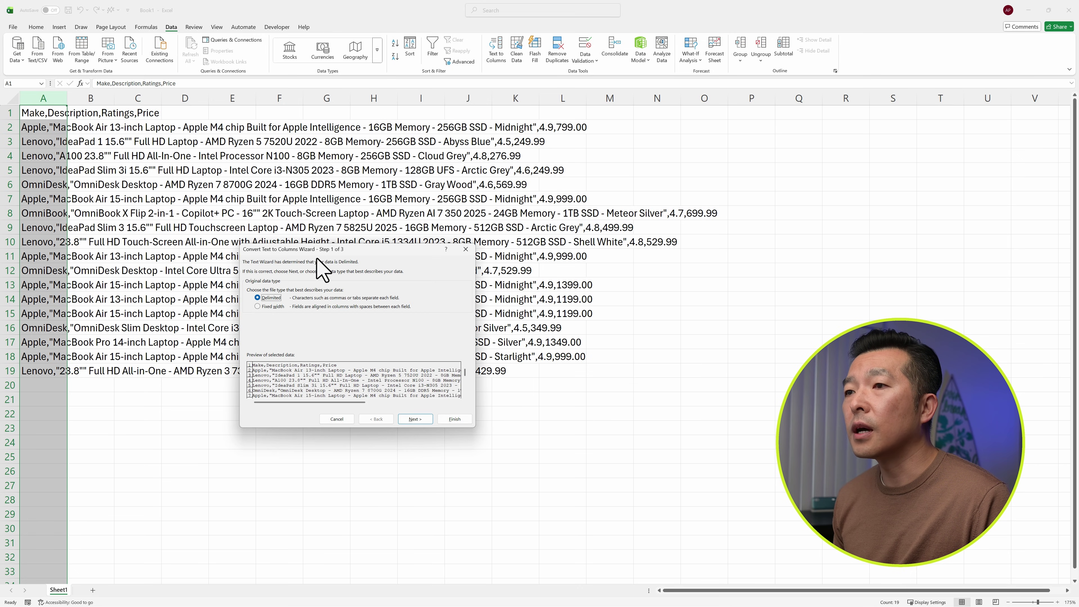
{"action": "left_click", "coordinate": [414, 419]}
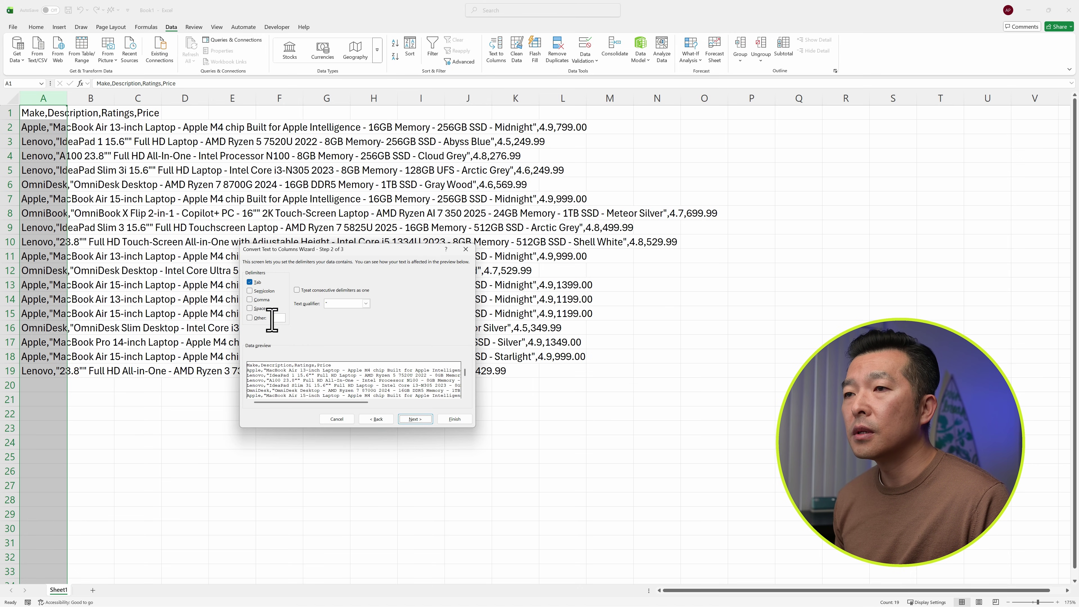
{"action": "left_click", "coordinate": [250, 300]}
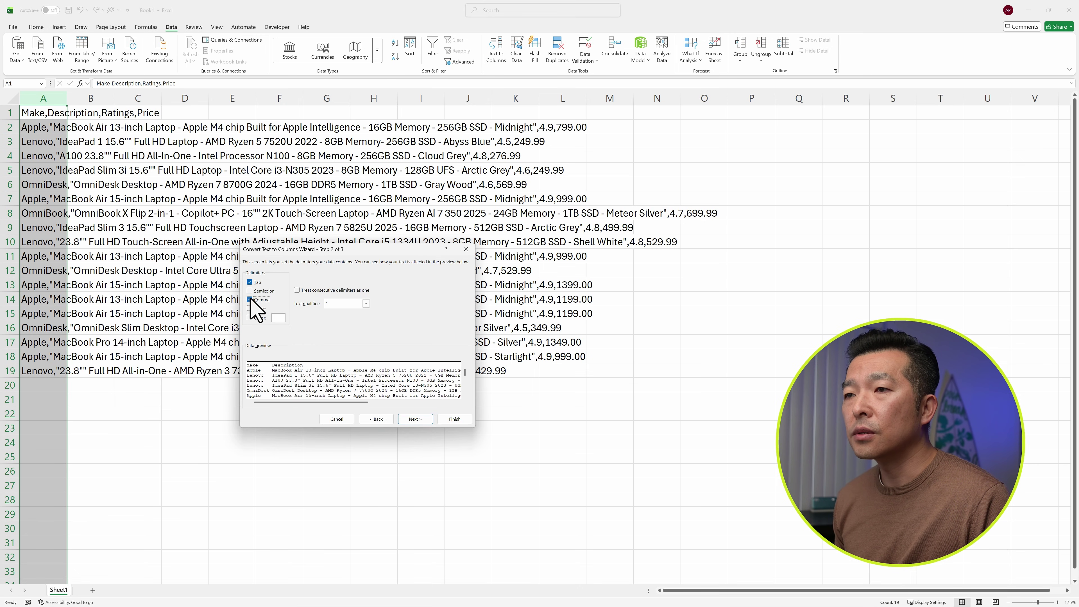
{"action": "left_click", "coordinate": [454, 419]}
{"action": "left_click", "coordinate": [388, 417]}
{"action": "left_click", "coordinate": [223, 401]}
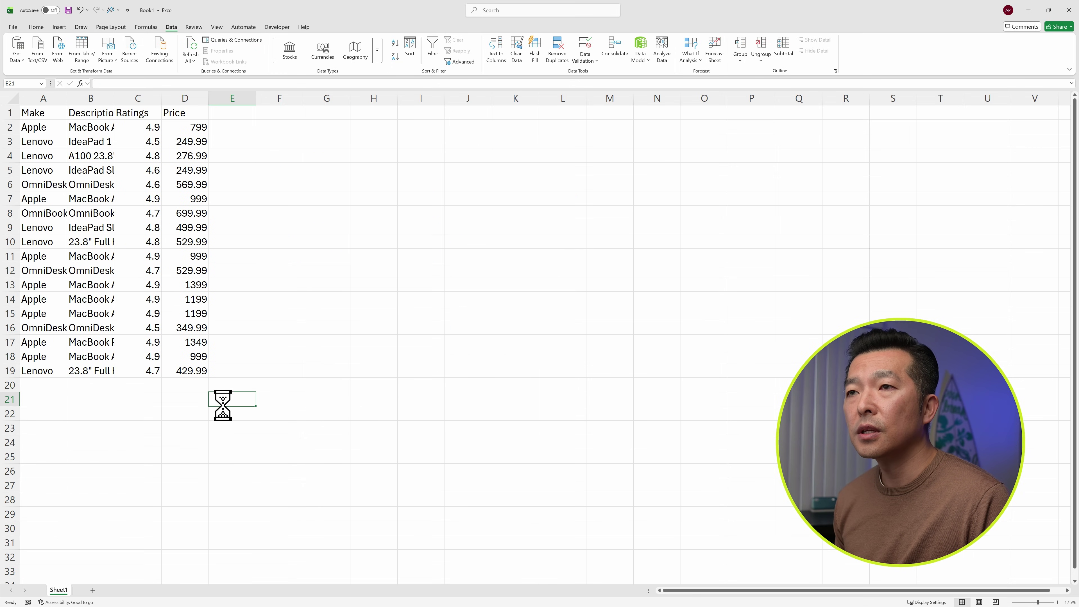
Autofit columns A to D to the newly split listings.
{"action": "left_click_drag", "start_coordinate": [42, 98], "coordinate": [209, 98]}
{"action": "double_click", "coordinate": [208, 98]}
{"action": "left_click", "coordinate": [494, 414]}
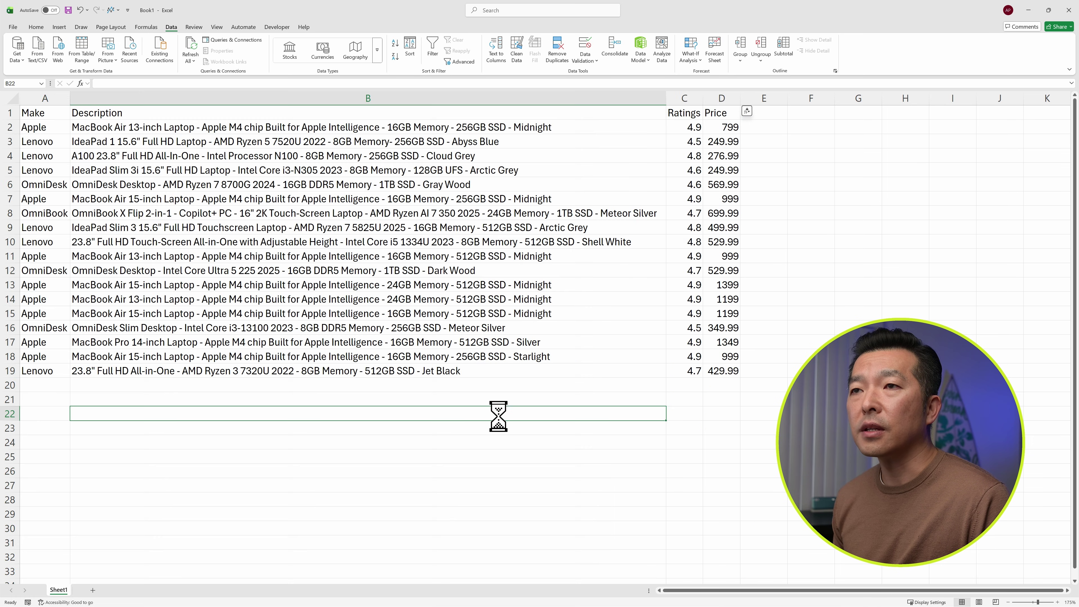
Apply the dollar Accounting number format to the prices in D2:D19.
{"action": "left_click_drag", "start_coordinate": [727, 128], "coordinate": [739, 373]}
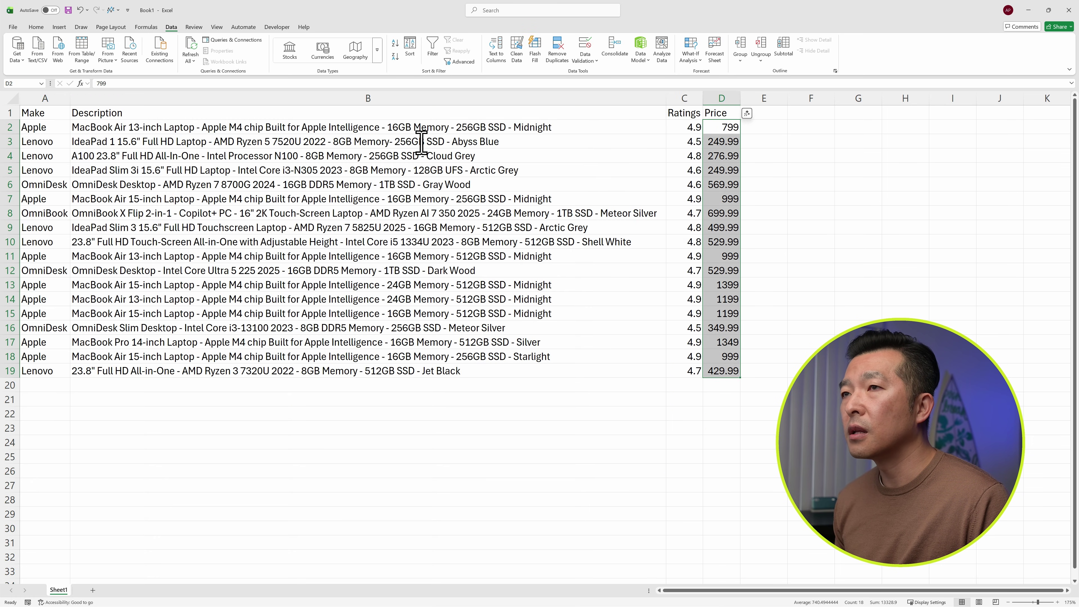
{"action": "left_click", "coordinate": [36, 27]}
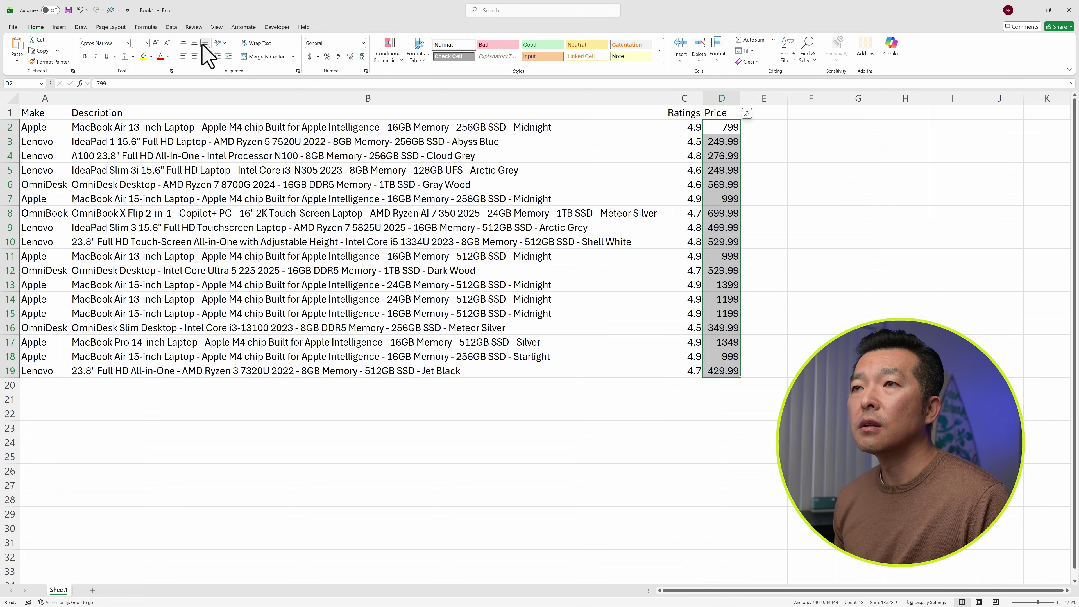
{"action": "left_click", "coordinate": [309, 56]}
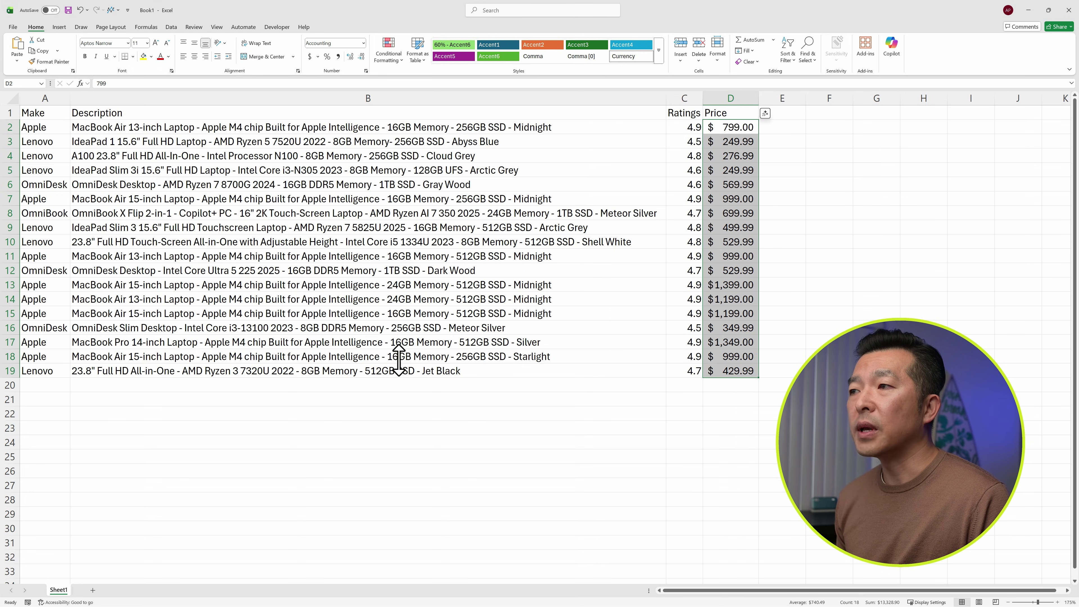
{"action": "left_click", "coordinate": [279, 411]}
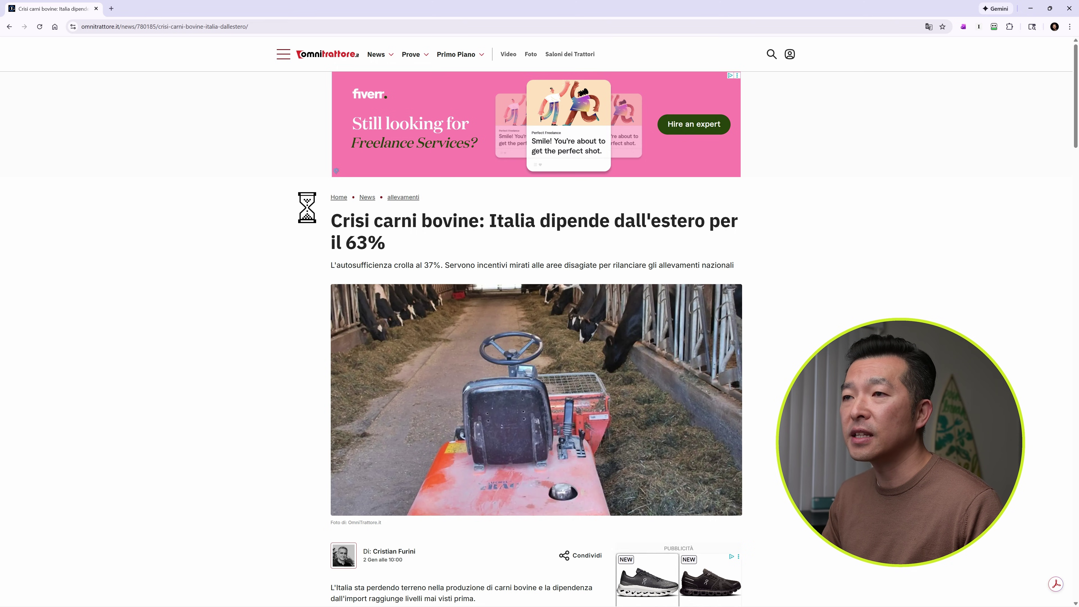
Copy the whole Italian article page on beef self-sufficiency and switch to the body of the blank OneNote page.
{"action": "key", "text": "ctrl+a"}
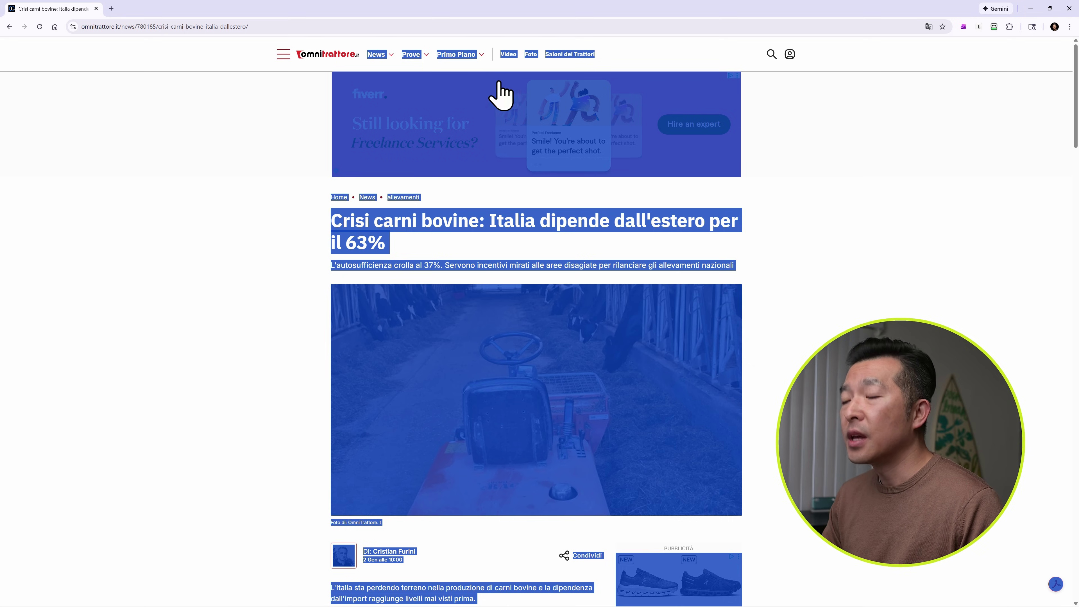
{"action": "key", "text": "alt+Tab"}
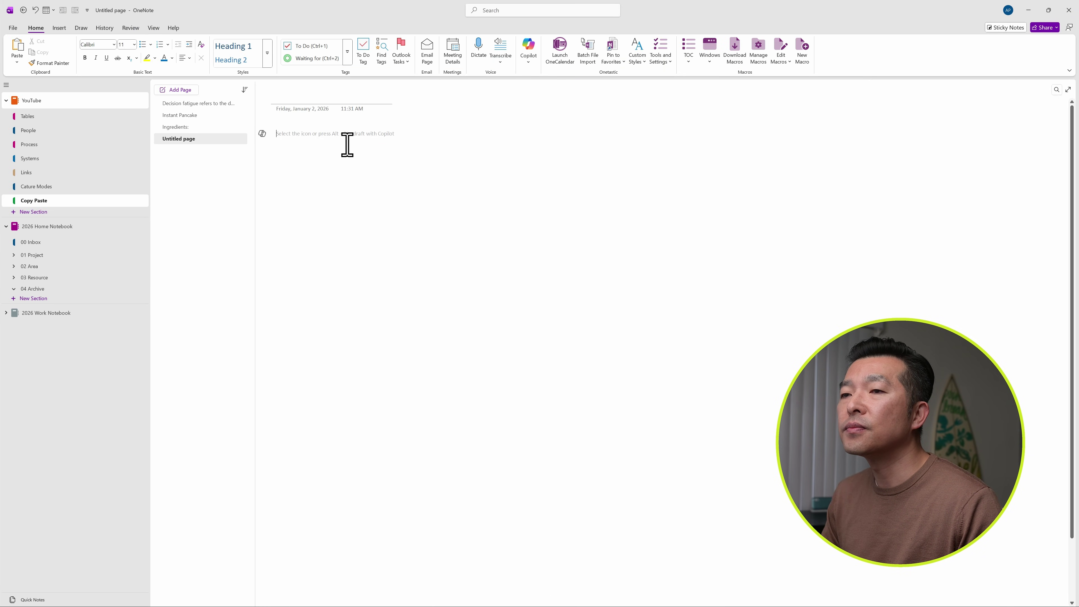
{"action": "left_click", "coordinate": [286, 140]}
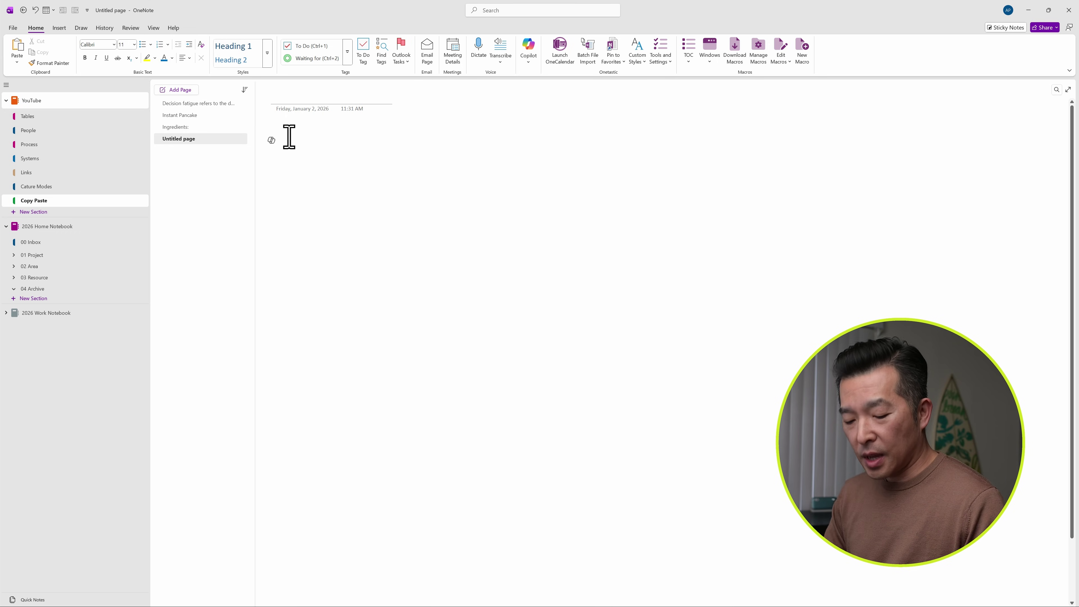
Advanced Paste the article with the prompt "Summarize the key points into English and bullet points.".
{"action": "key", "text": "super+shift+v"}
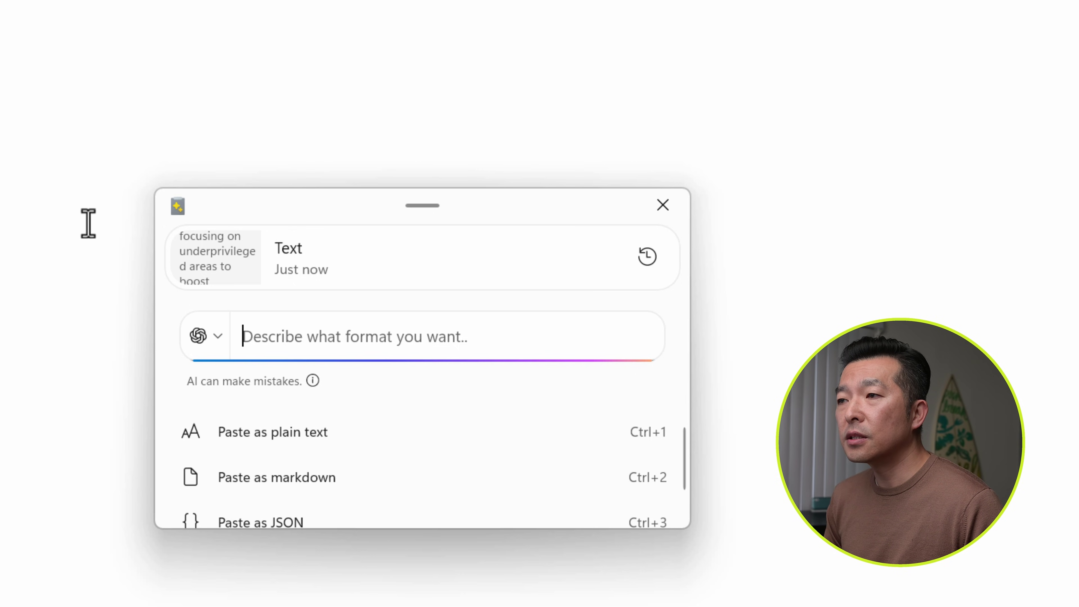
{"action": "type", "text": "Summarize the key points into English and bullet points."}
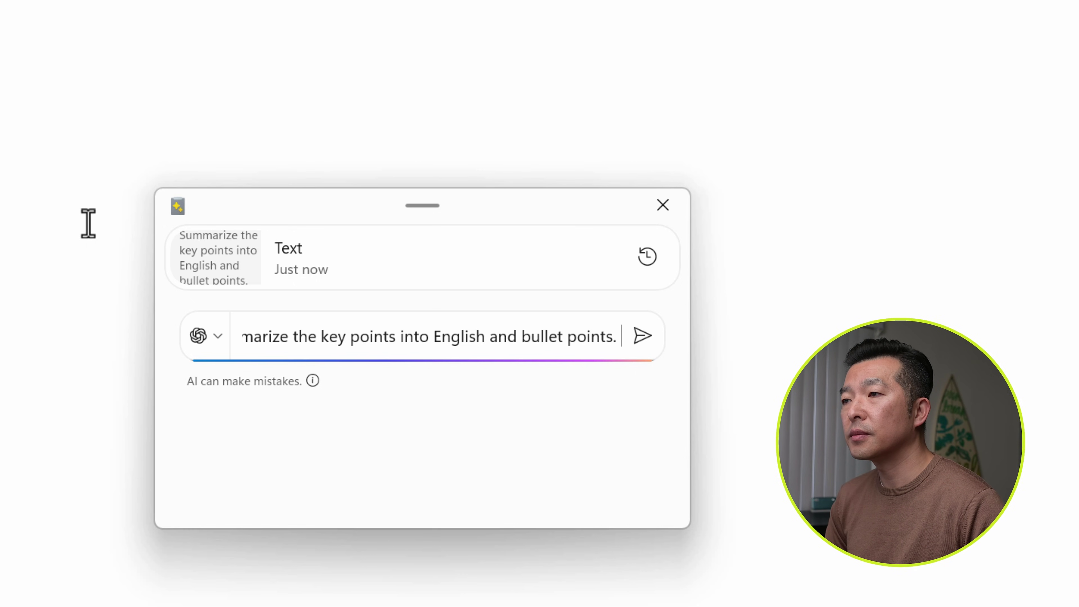
{"action": "key", "text": "Return"}
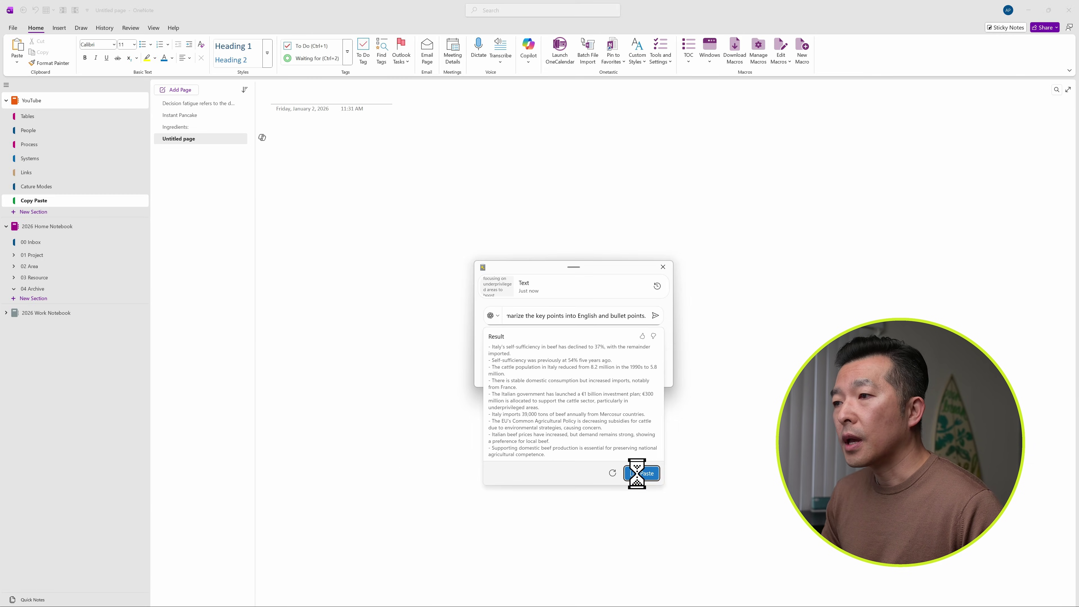
{"action": "left_click", "coordinate": [642, 473]}
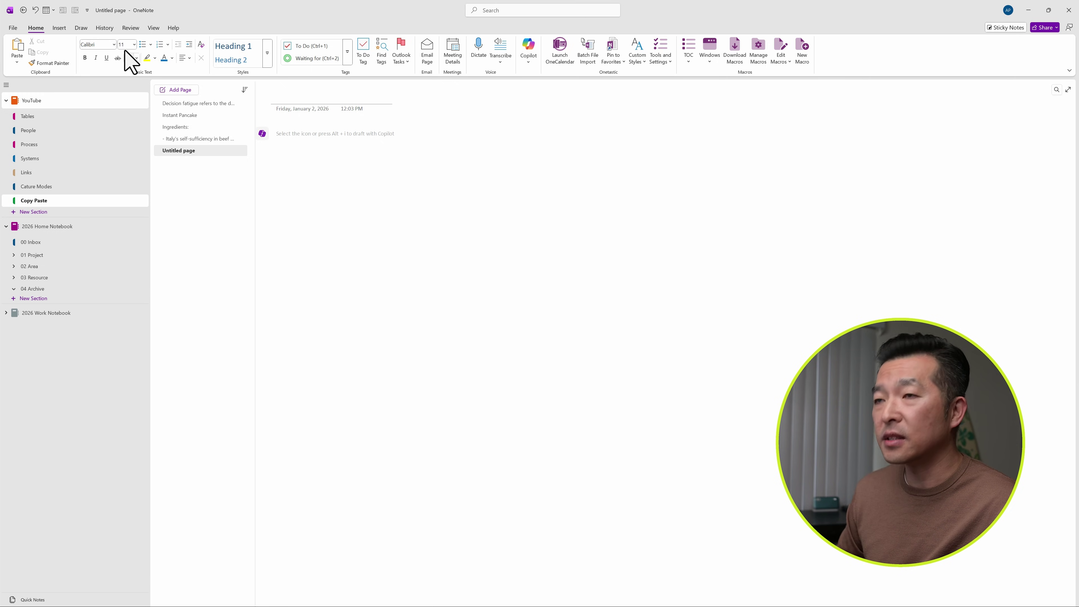
Write a "Hey Team, Happy New Year!" note on the new page asking for thought starters for the 2025 strategy kick-off meeting, and copy it.
{"action": "left_click", "coordinate": [289, 139]}
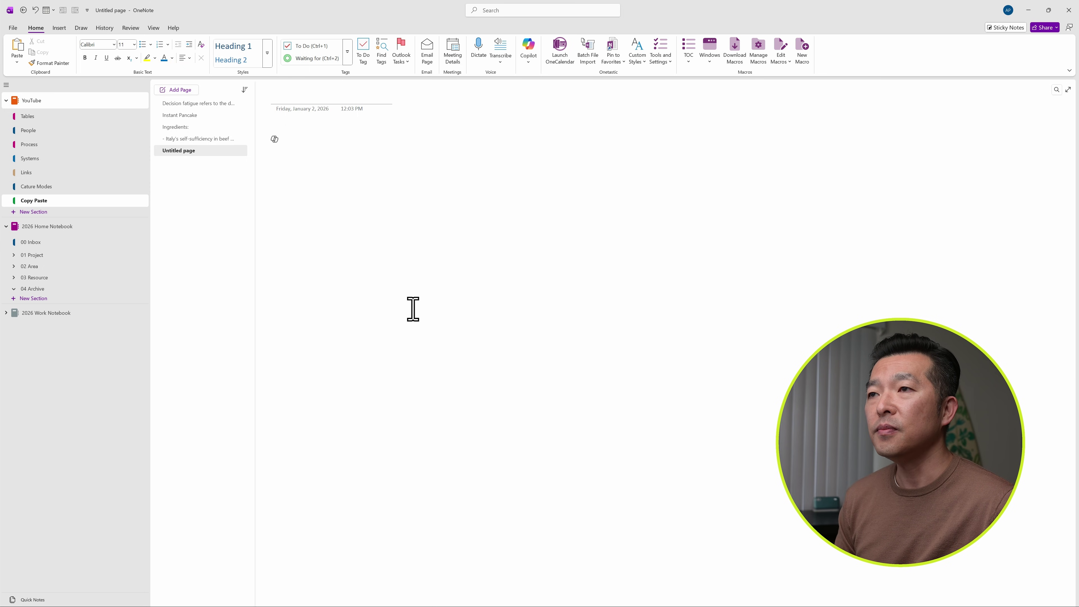
{"action": "type", "text": "Hey Team, Happy New Year! As we get started with the New Year, I want us to have our kick-off meeting to plan our strategy for 2025. So if you can come back to our next meeting or if you can come to our next meeting with some thought starters, that would be great."}
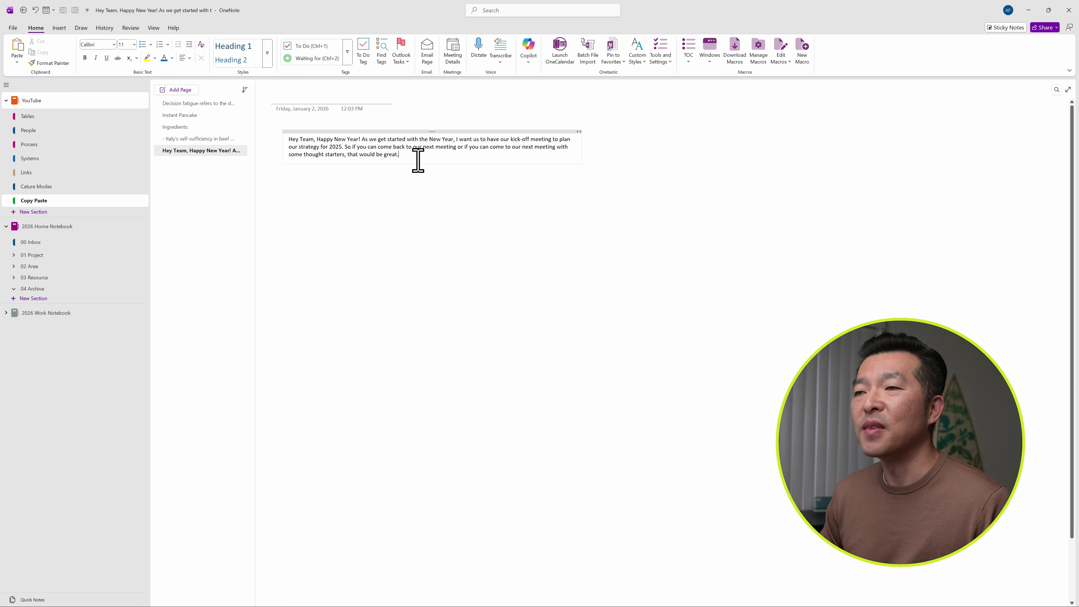
{"action": "left_click_drag", "start_coordinate": [419, 160], "coordinate": [291, 134]}
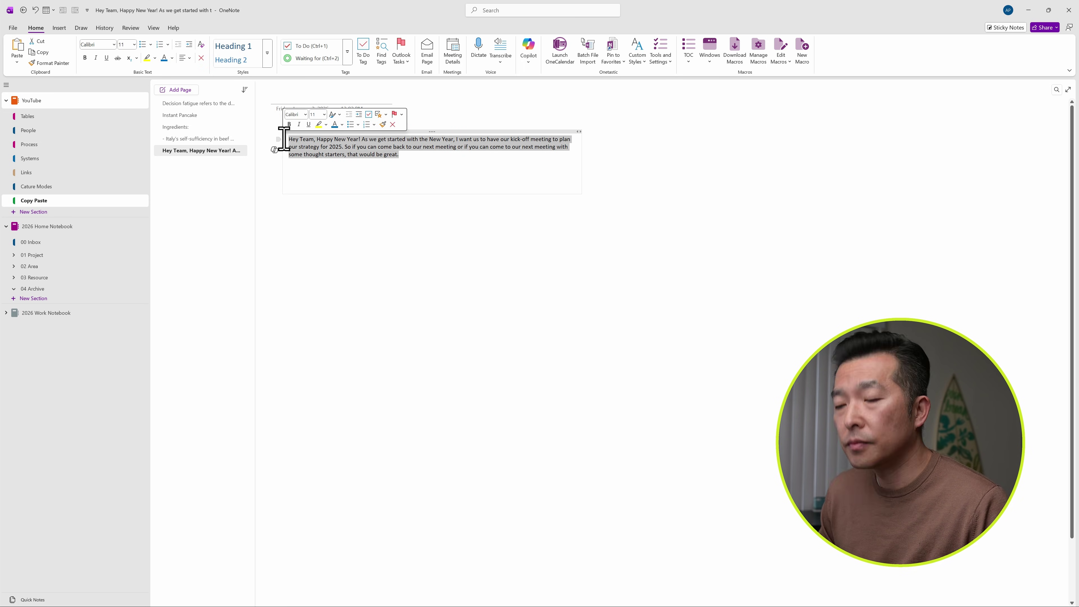
{"action": "left_click", "coordinate": [296, 178]}
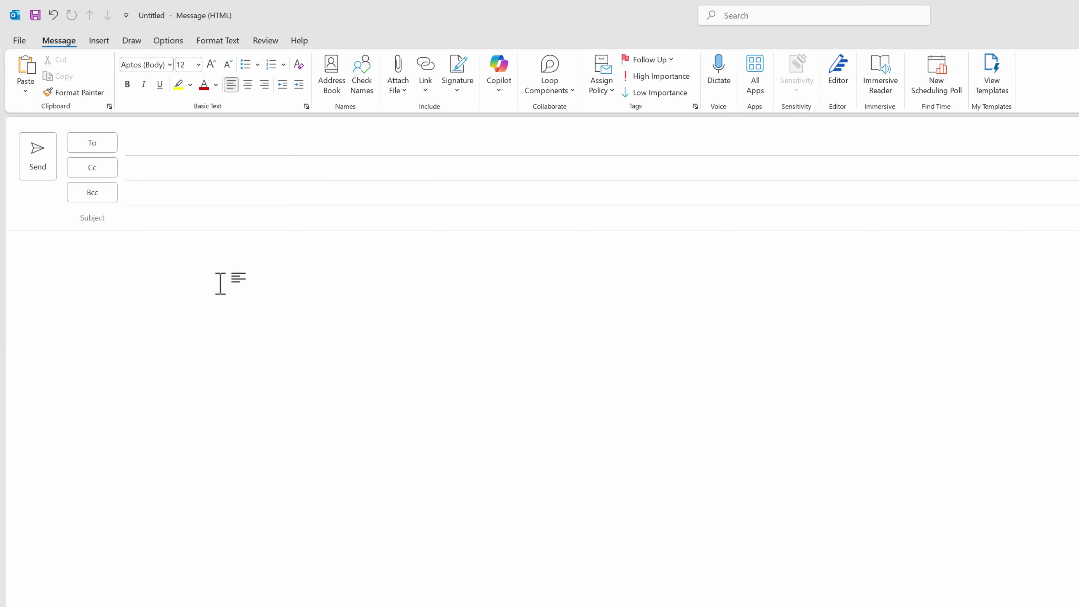
Advanced Paste the note into the Outlook message body with the prompt "Convert this message into a formal email message to the team.".
{"action": "key", "text": "super+shift+v"}
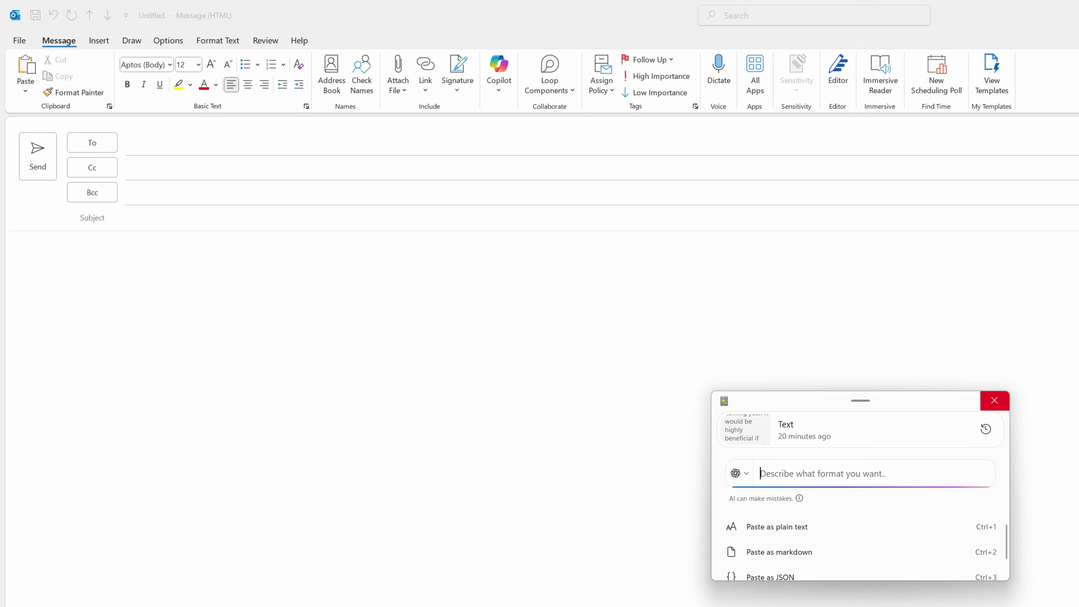
{"action": "type", "text": "Convert this message into a formal email message to the team."}
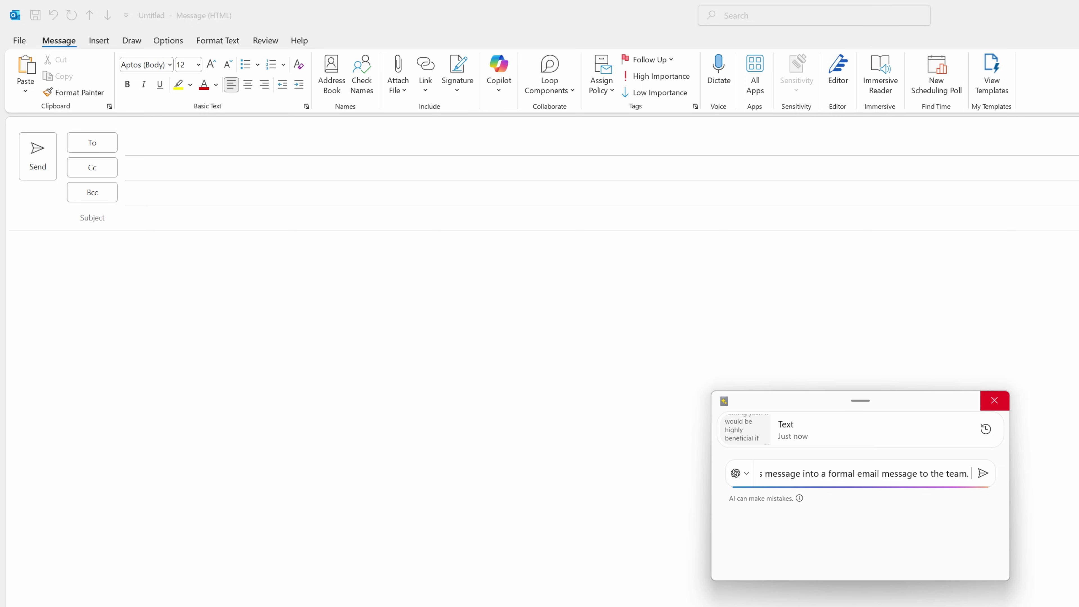
{"action": "key", "text": "Return"}
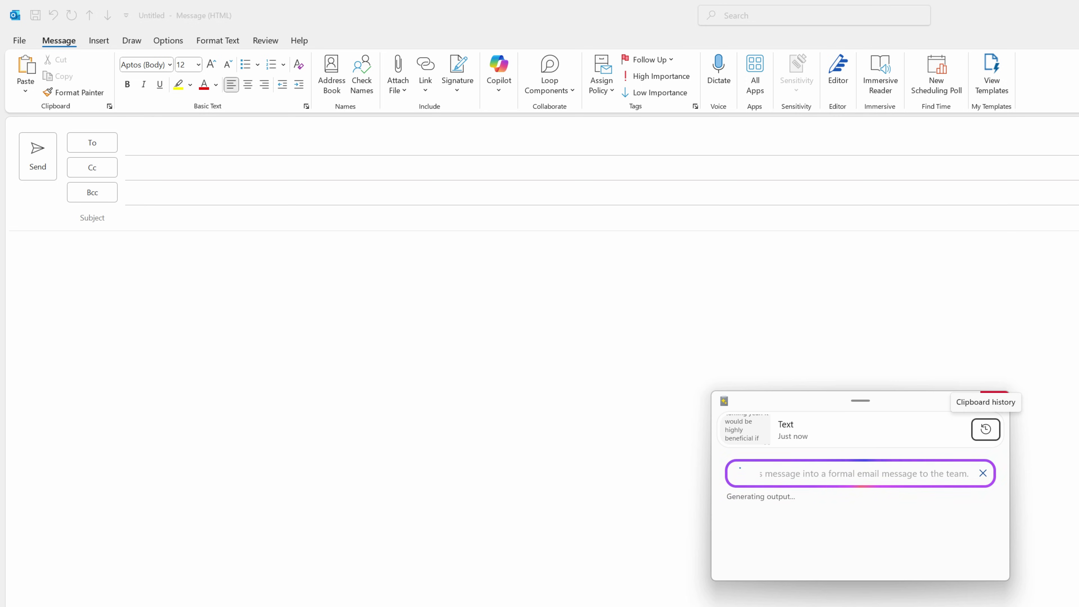
{"action": "left_click", "coordinate": [956, 571]}
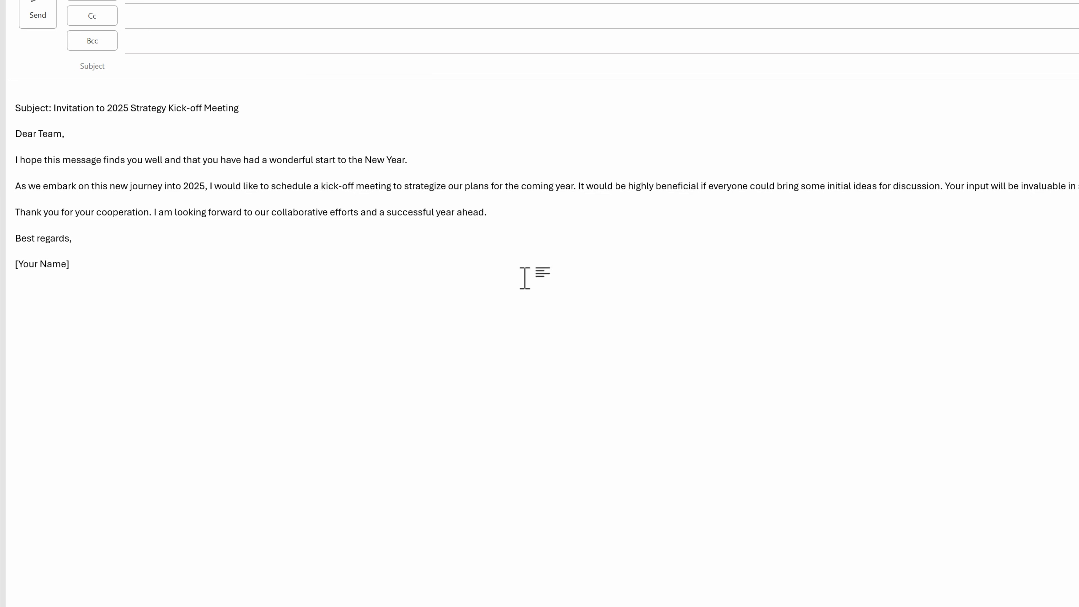
{"action": "left_click_drag", "start_coordinate": [282, 109], "coordinate": [152, 67]}
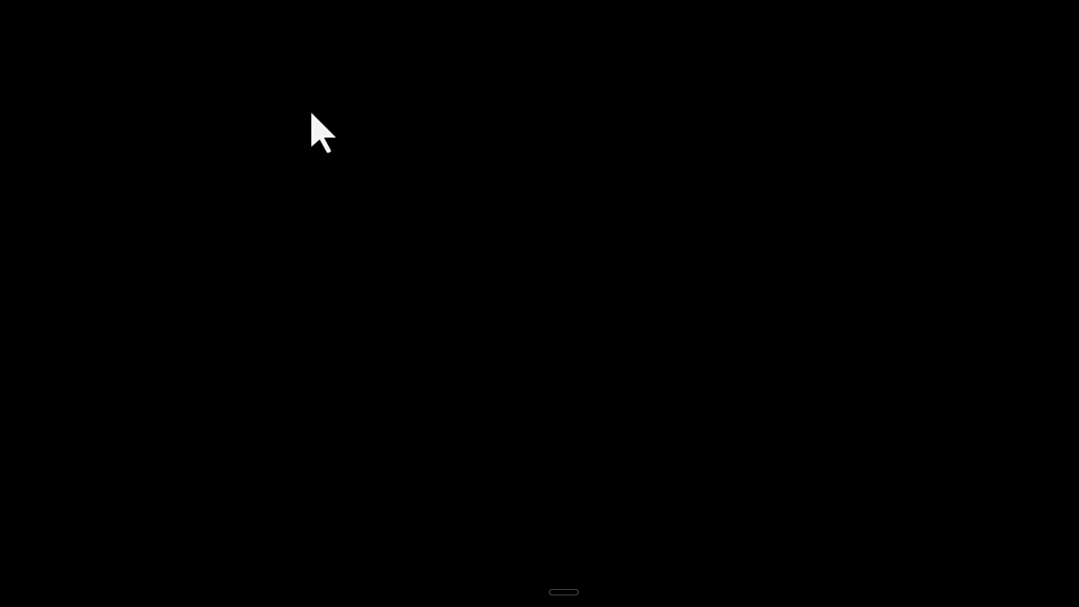
Search Windows for "power" to look for the installed PowerToys app.
{"action": "mouse_move", "coordinate": [346, 589]}
{"action": "left_click", "coordinate": [291, 588]}
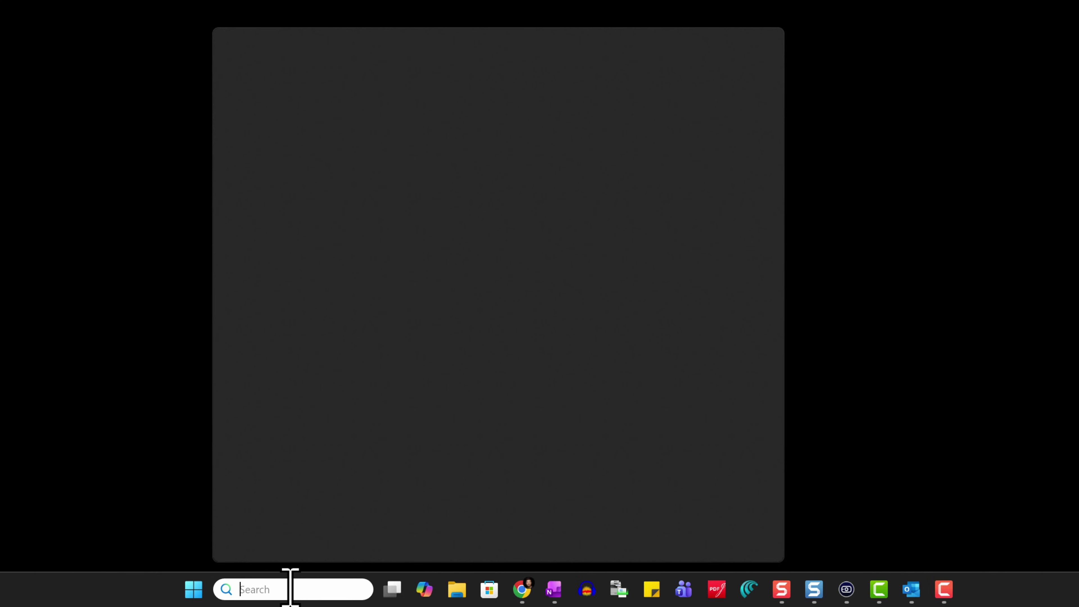
{"action": "type", "text": "power"}
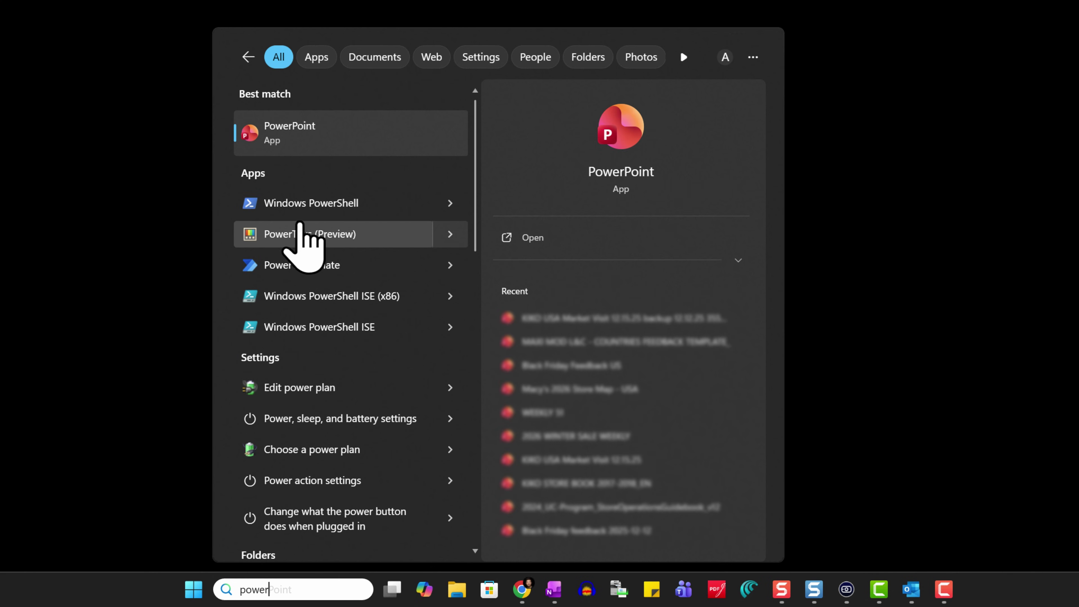
{"action": "left_click", "coordinate": [992, 249]}
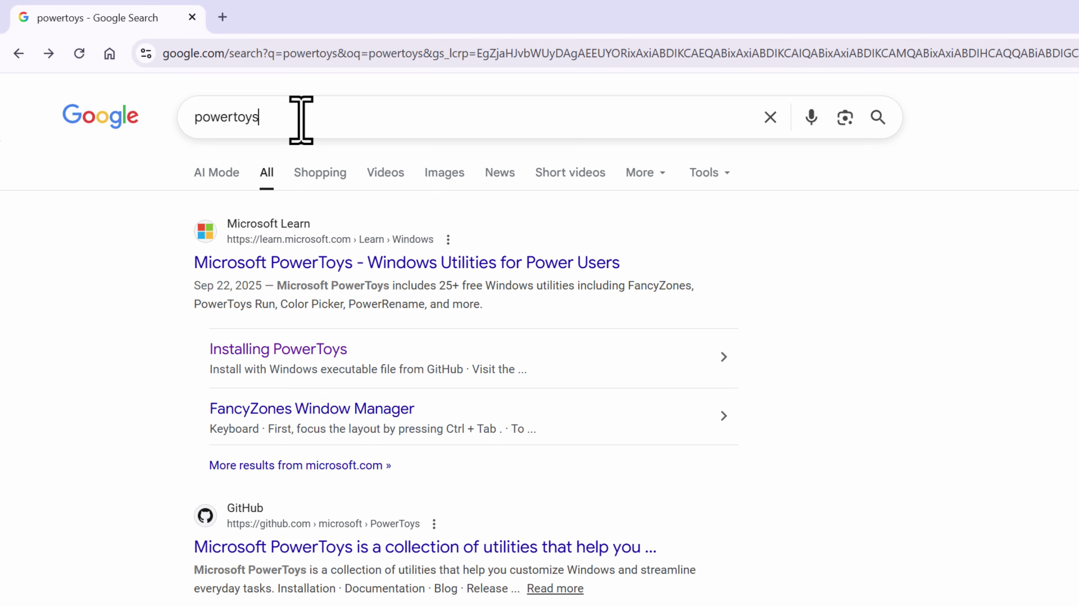
Open the Installing PowerToys page from the Google results for "powertoys".
{"action": "left_click", "coordinate": [301, 121]}
{"action": "key", "text": "Escape"}
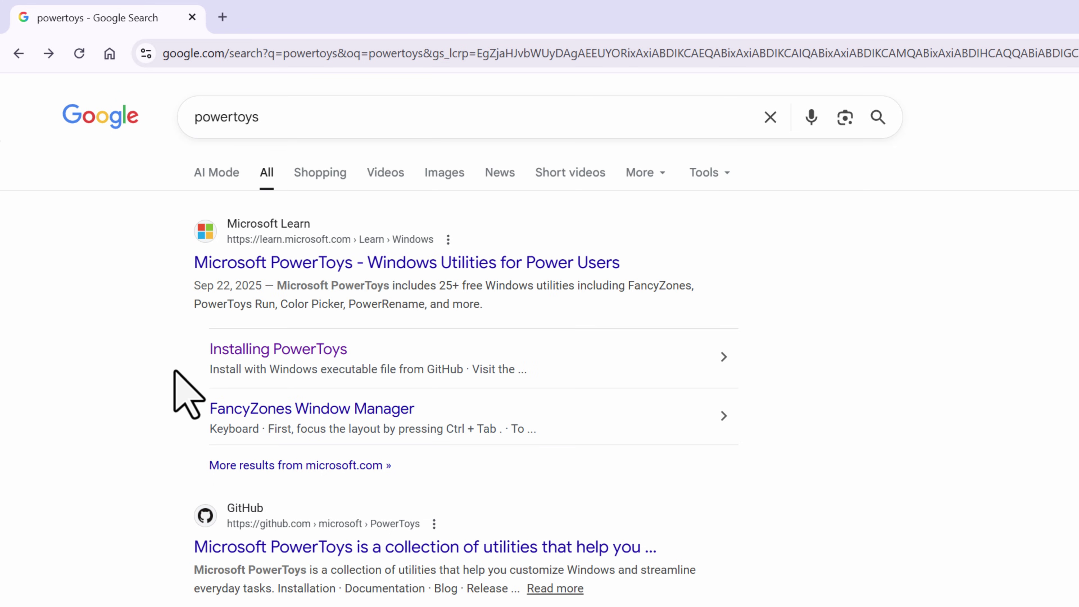
{"action": "left_click", "coordinate": [319, 350]}
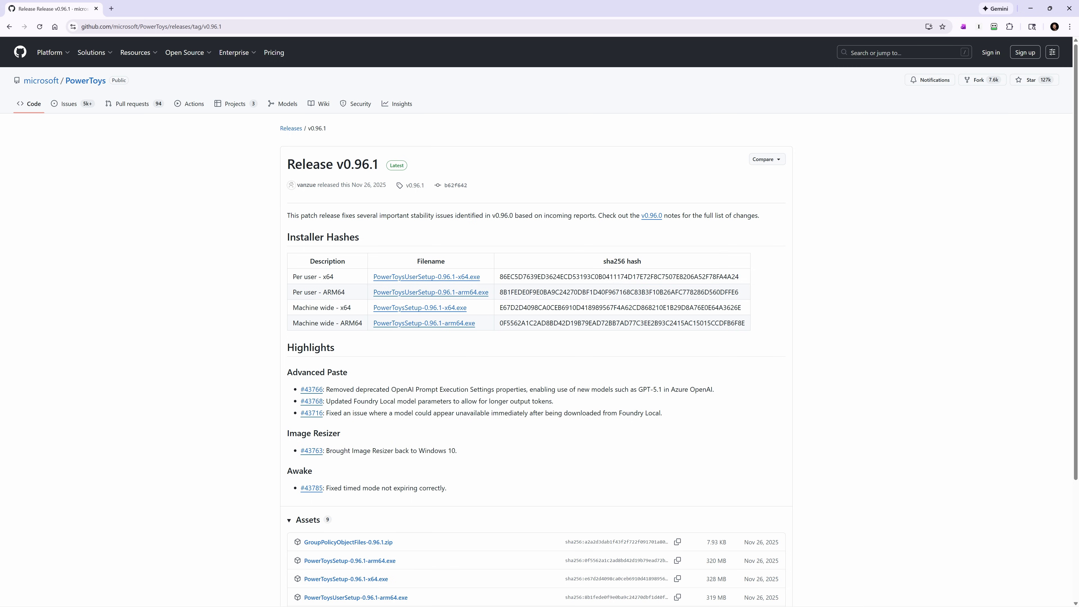
Search Windows for "about pc" and open About your PC to check the device's system type.
{"action": "key", "text": "super"}
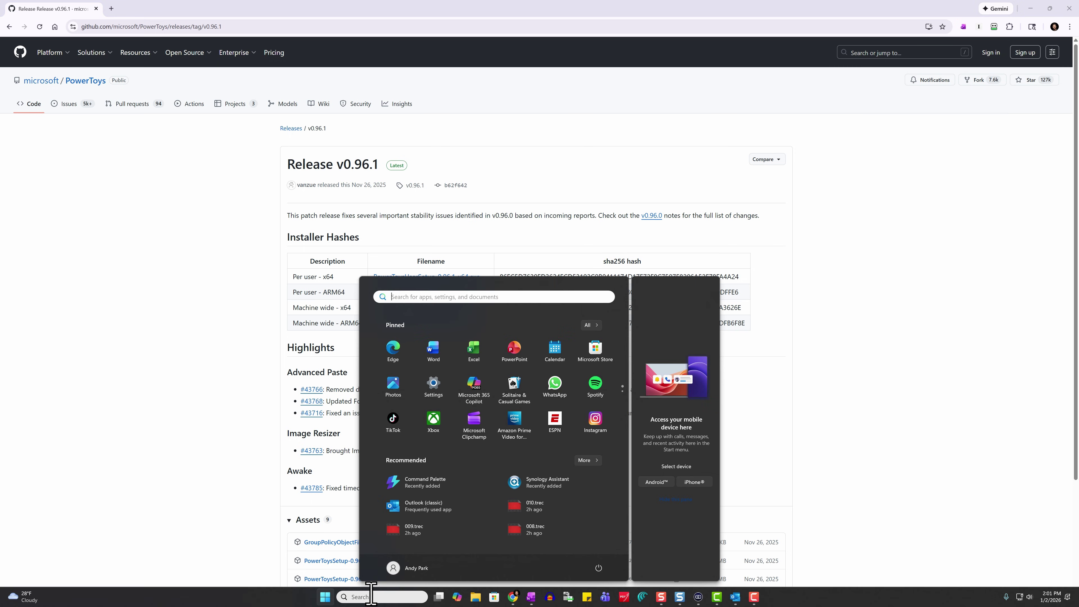
{"action": "left_click", "coordinate": [361, 597]}
{"action": "type", "text": "about pc"}
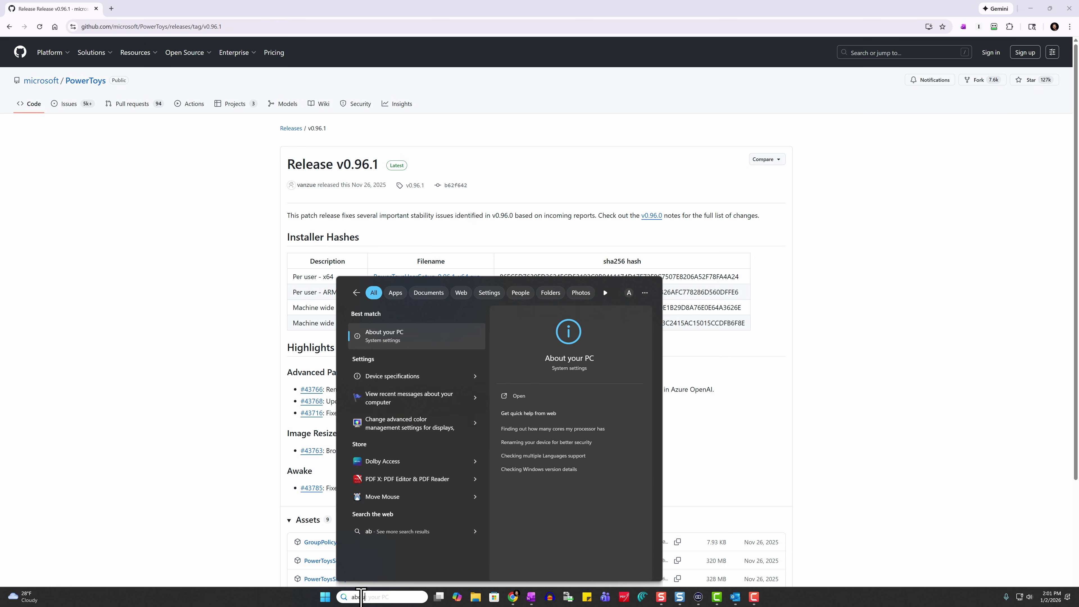
{"action": "left_click", "coordinate": [372, 340]}
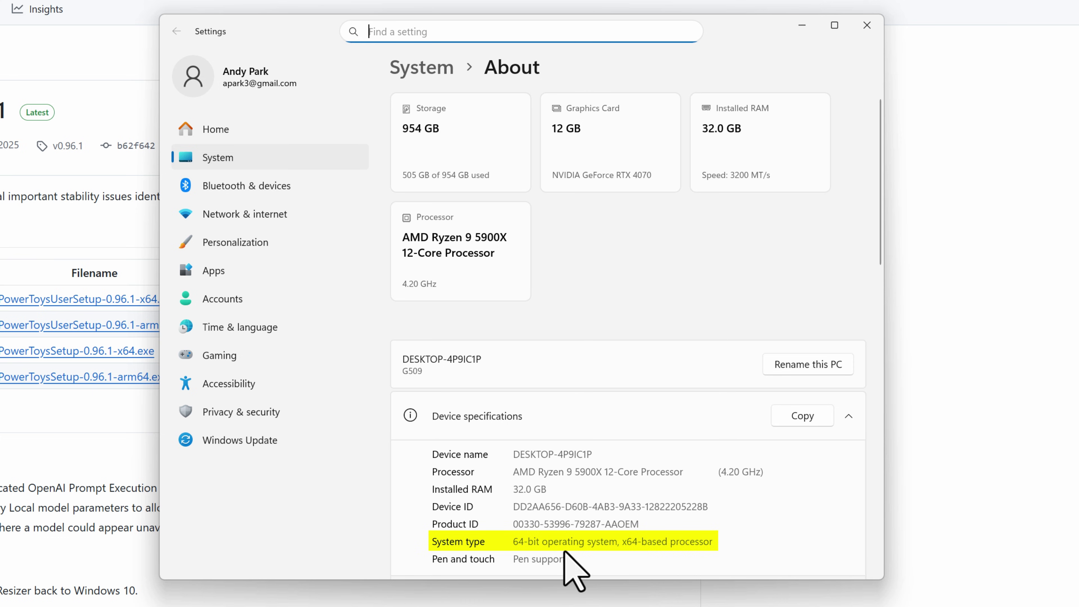
Search Windows for "power", launch PowerToys (Preview) and open its Advanced Paste settings.
{"action": "left_click", "coordinate": [802, 25]}
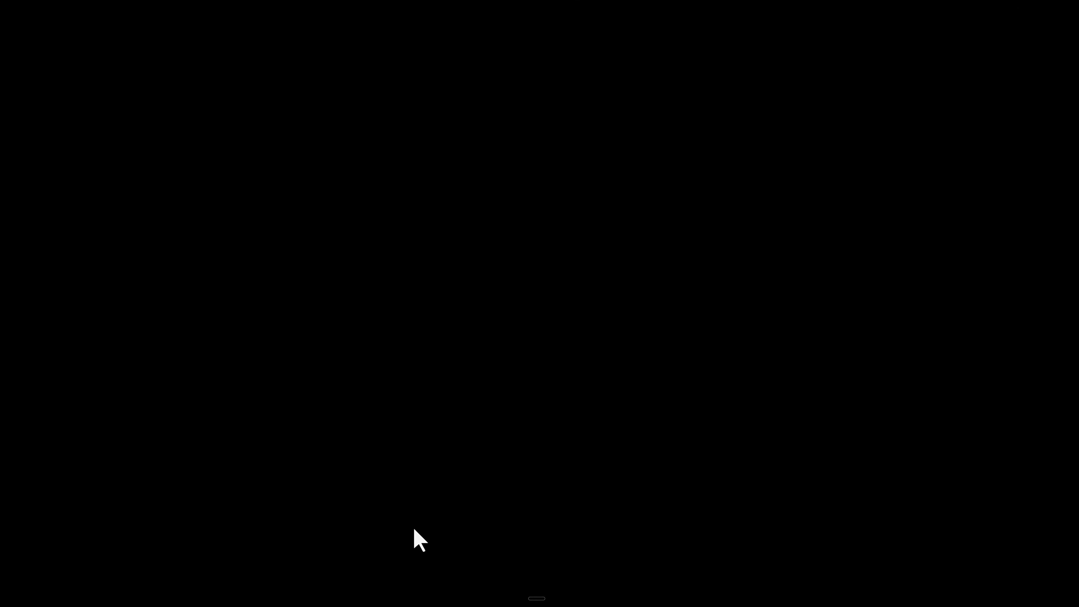
{"action": "left_click", "coordinate": [420, 597]}
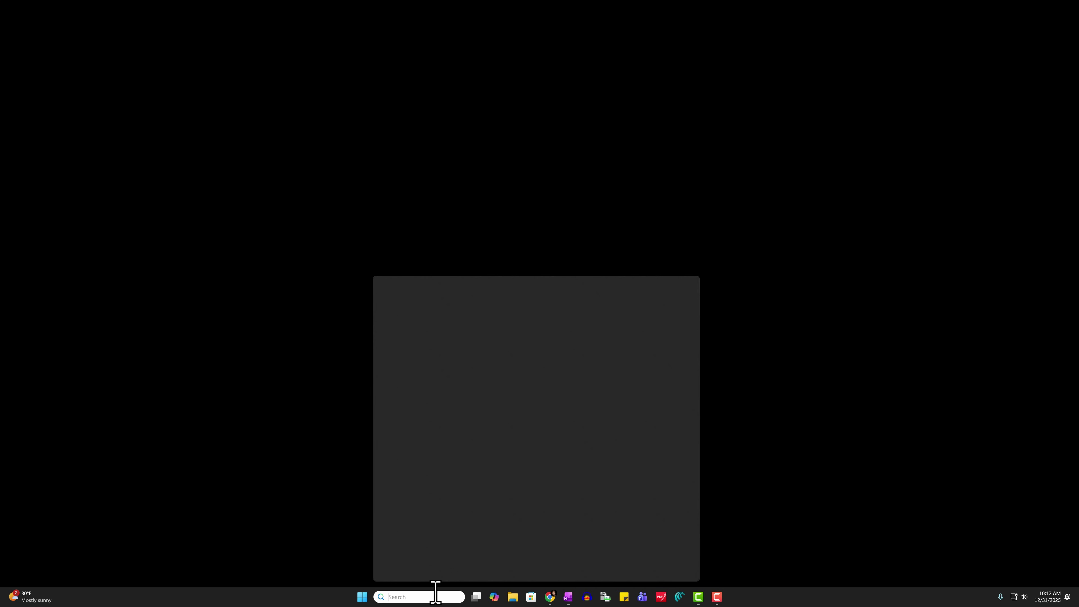
{"action": "type", "text": "power"}
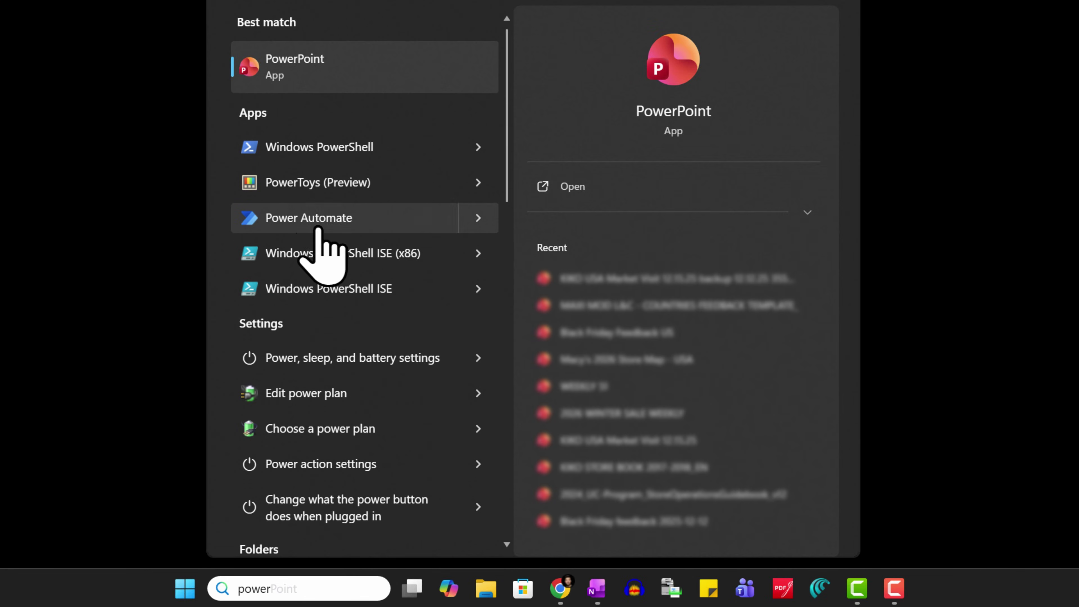
{"action": "left_click", "coordinate": [320, 188]}
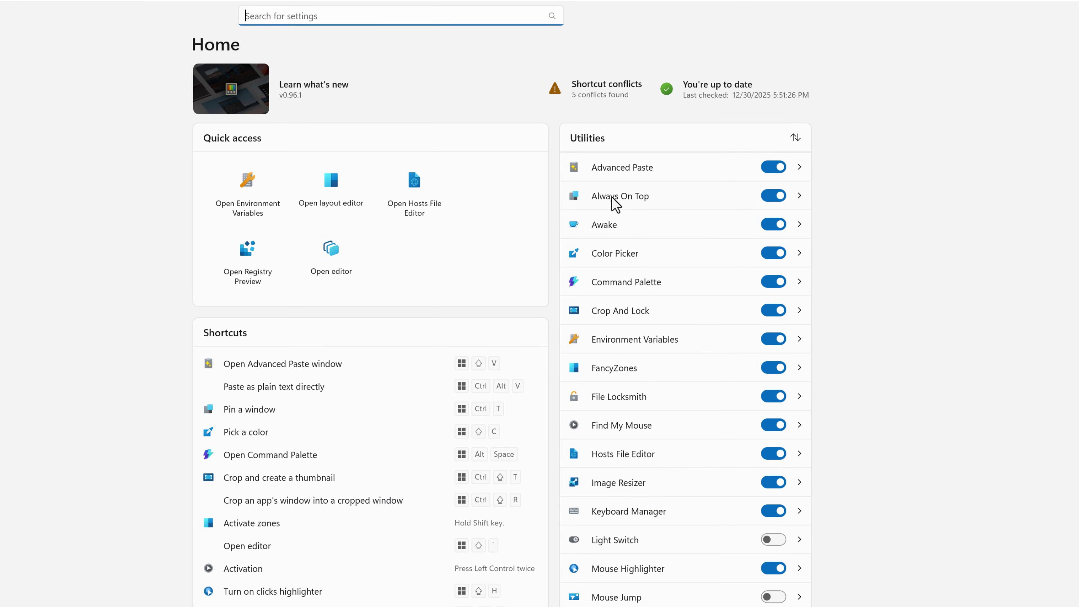
{"action": "left_click", "coordinate": [635, 172]}
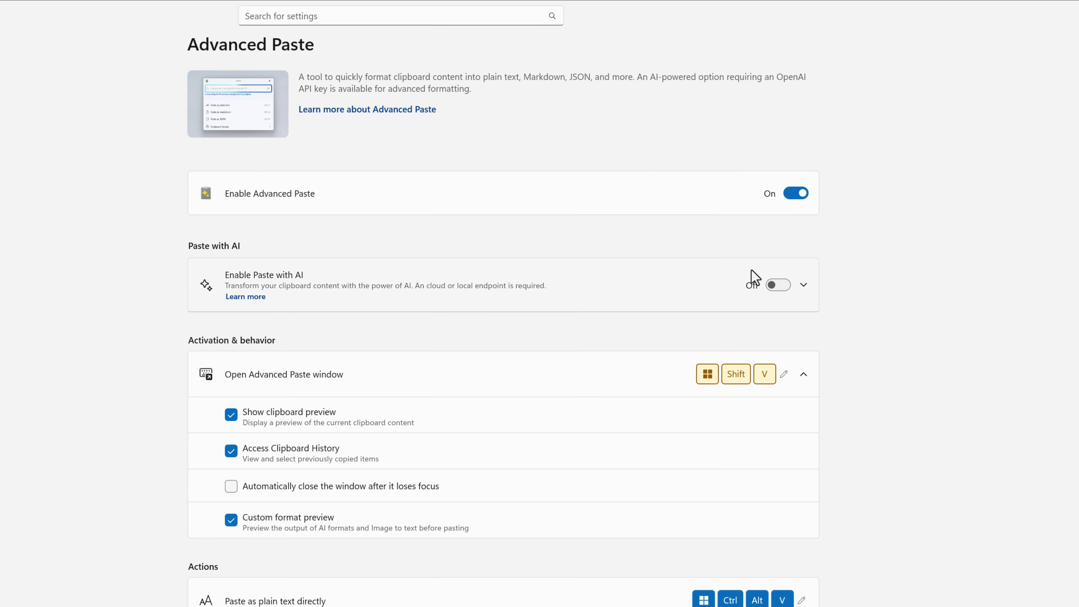
Enable Paste with AI for Advanced Paste and start adding OpenAI as an online model provider.
{"action": "left_click", "coordinate": [778, 285]}
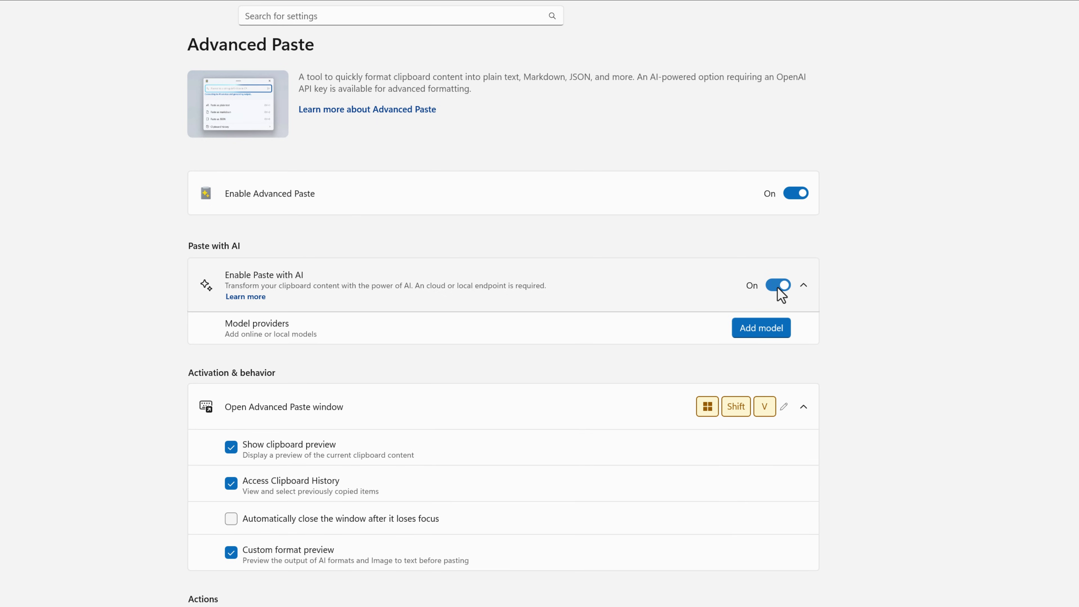
{"action": "left_click", "coordinate": [765, 336]}
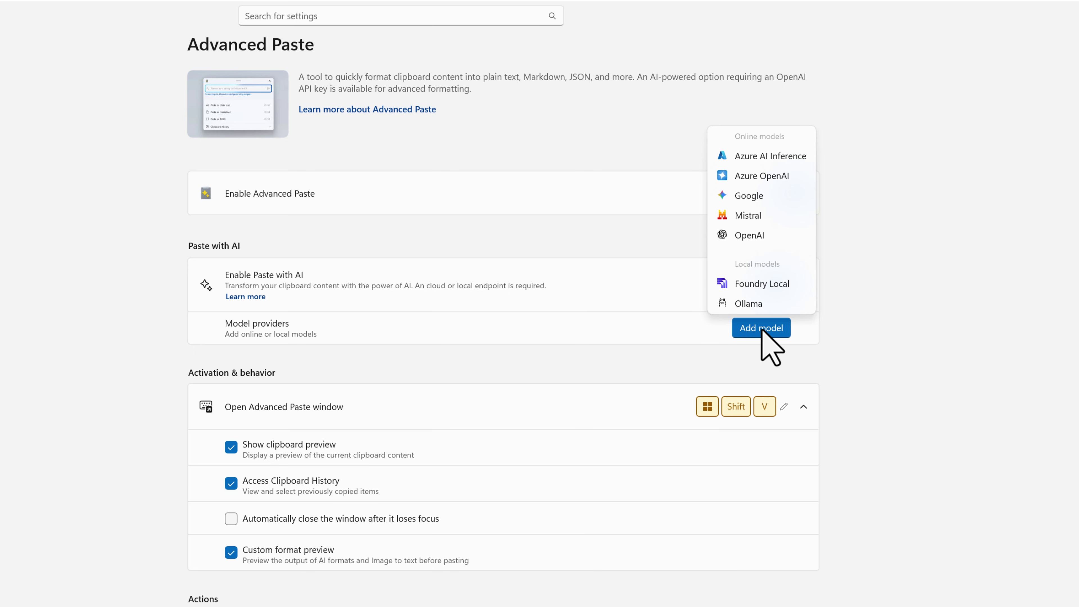
{"action": "left_click", "coordinate": [751, 235]}
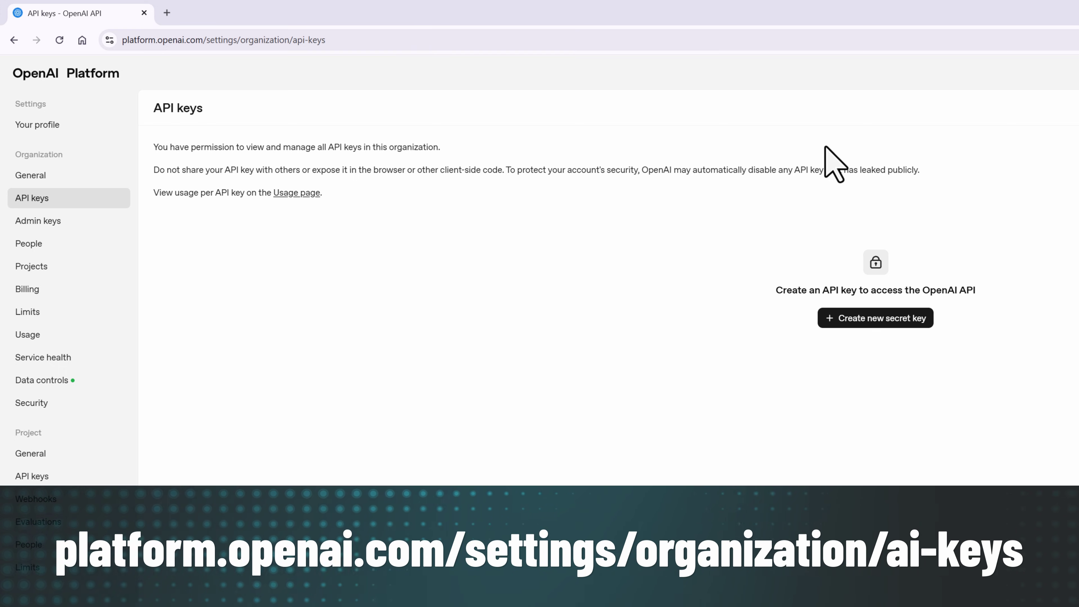
On the OpenAI Platform API keys page, create a secret key named "Advanced Paste Tool" in the Default project and copy it.
{"action": "left_click", "coordinate": [917, 326]}
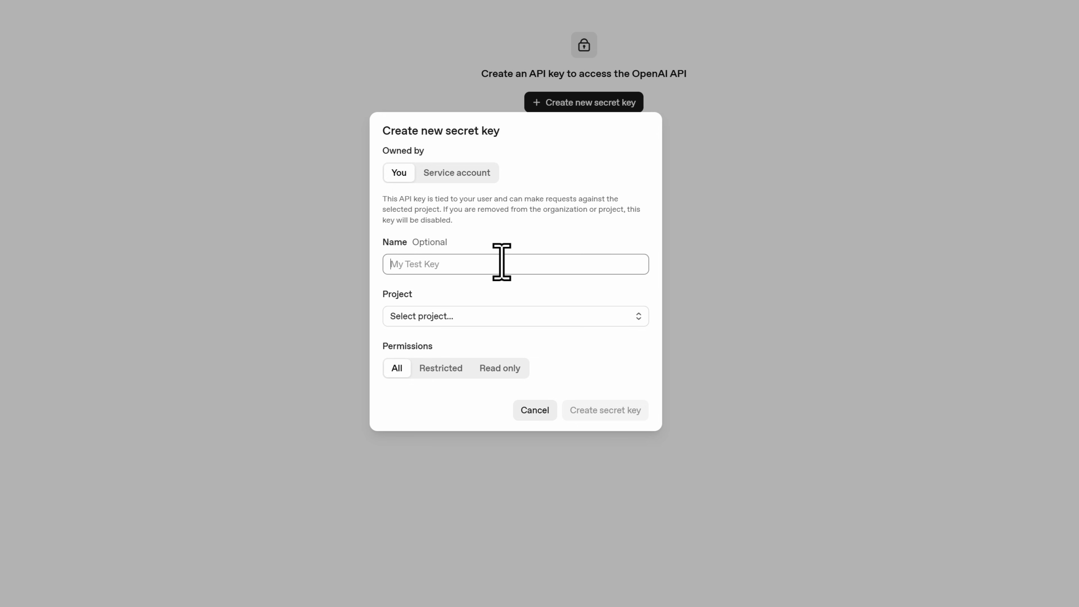
{"action": "type", "text": "Advanced"}
{"action": "type", "text": "Paste Tool"}
{"action": "left_click", "coordinate": [490, 318]}
{"action": "left_click", "coordinate": [449, 344]}
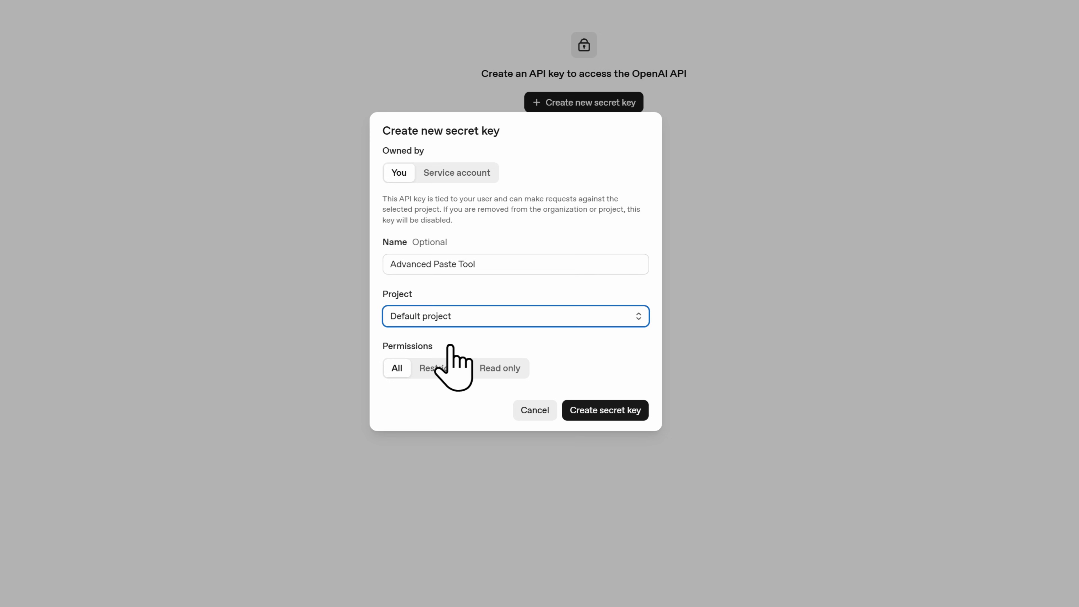
{"action": "left_click", "coordinate": [605, 409]}
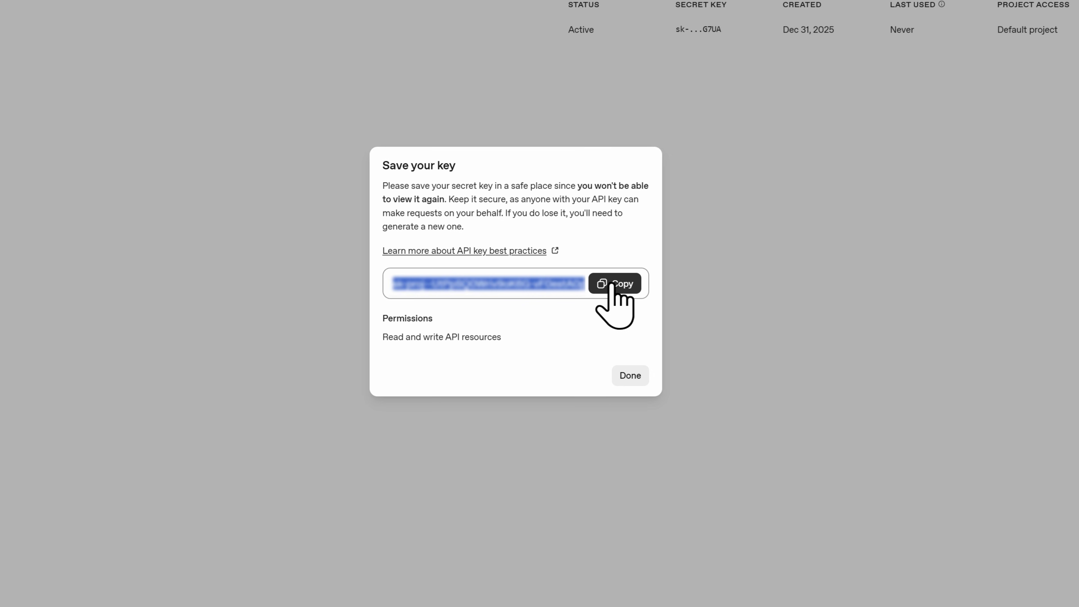
{"action": "left_click", "coordinate": [612, 291]}
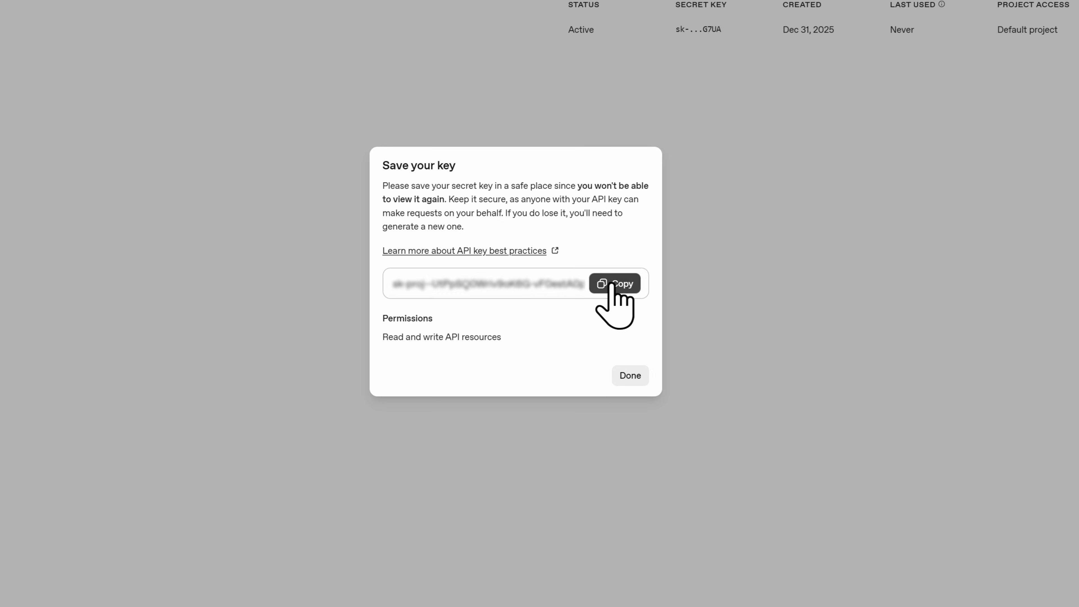
{"action": "left_click", "coordinate": [631, 375]}
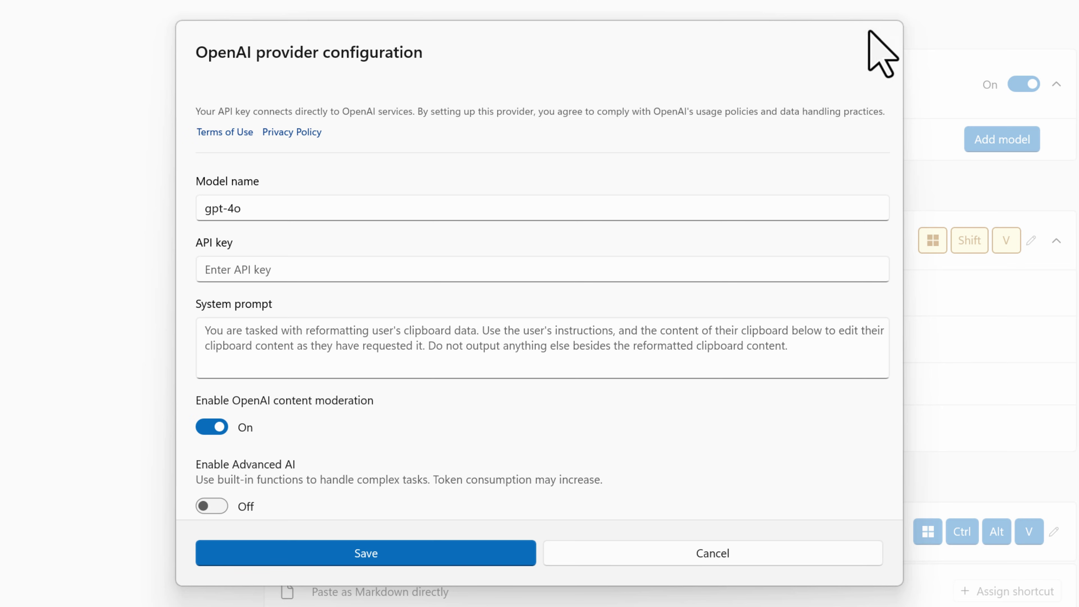
Back in PowerToys, paste the API key into the OpenAI provider configuration, enable Advanced AI and save the provider.
{"action": "left_click", "coordinate": [305, 274]}
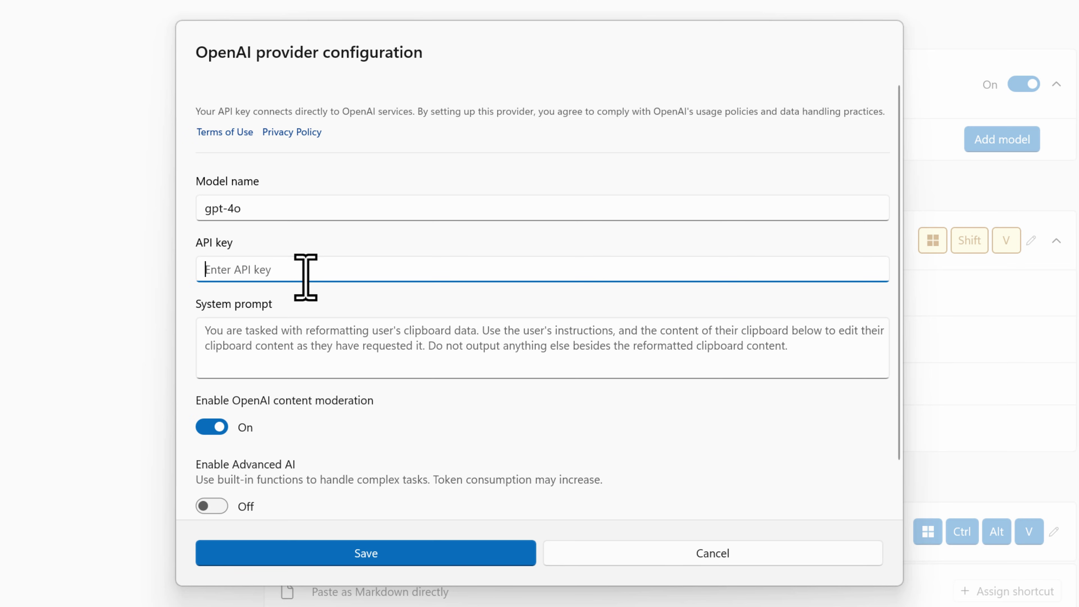
{"action": "key", "text": "ctrl+v"}
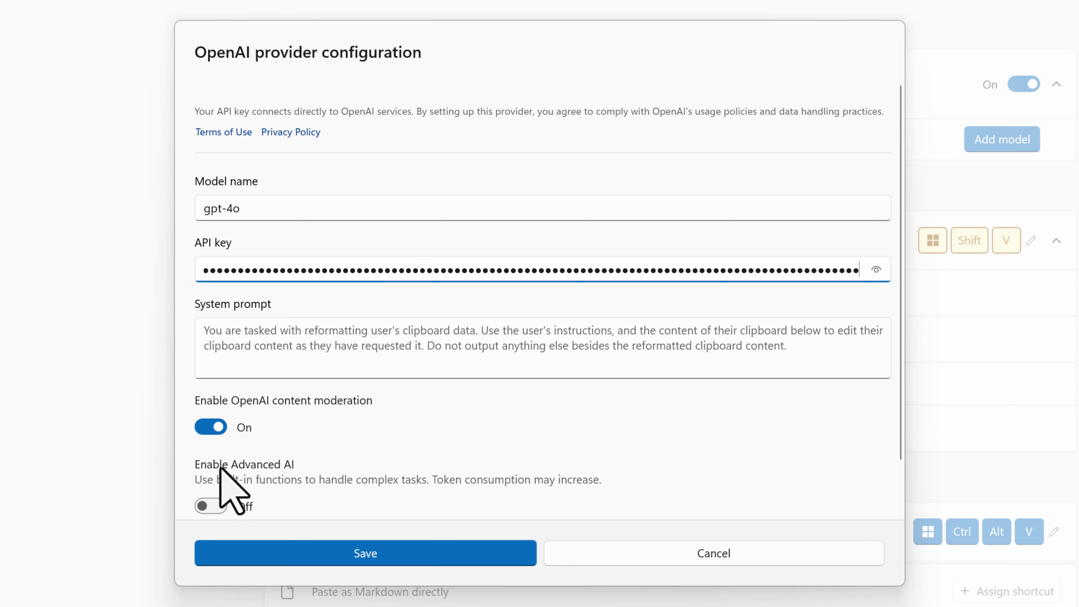
{"action": "left_click", "coordinate": [215, 506]}
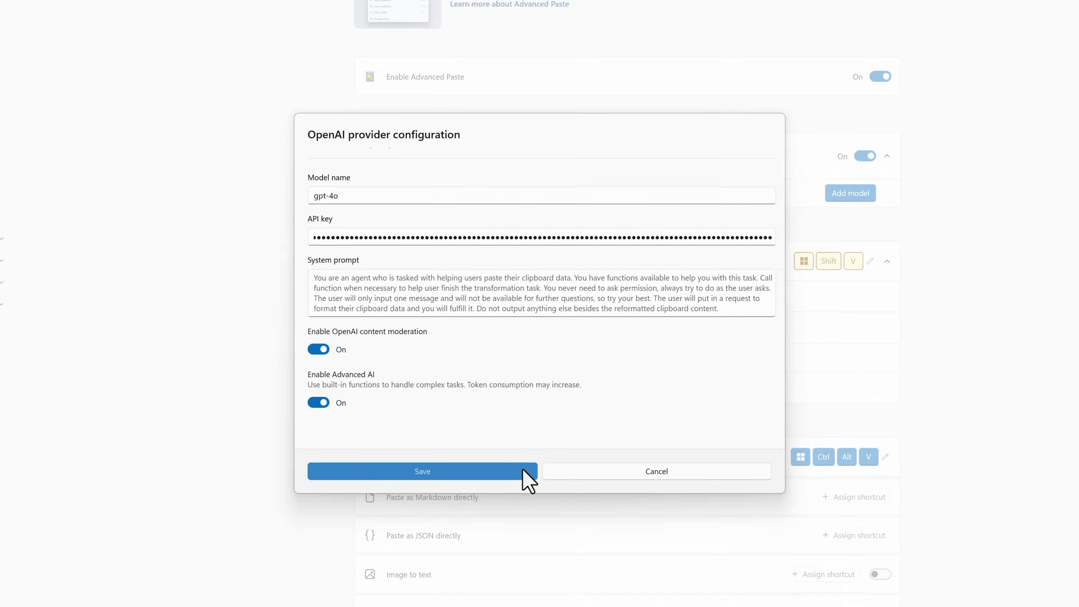
{"action": "left_click", "coordinate": [527, 432]}
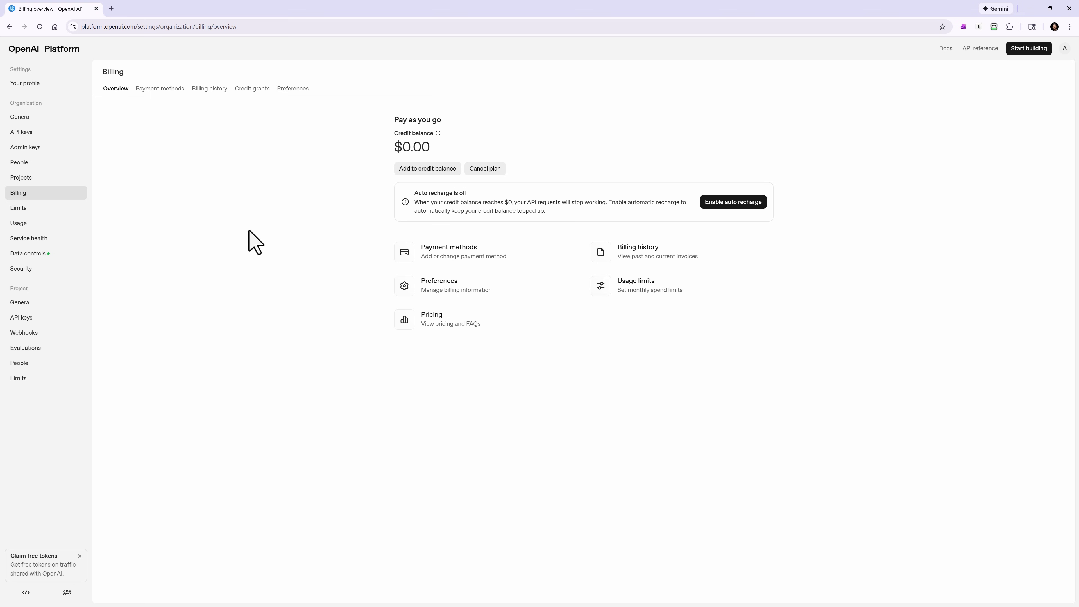
On the OpenAI Platform billing overview page, add $5 to the credit balance and confirm the payment.
{"action": "left_click", "coordinate": [424, 170]}
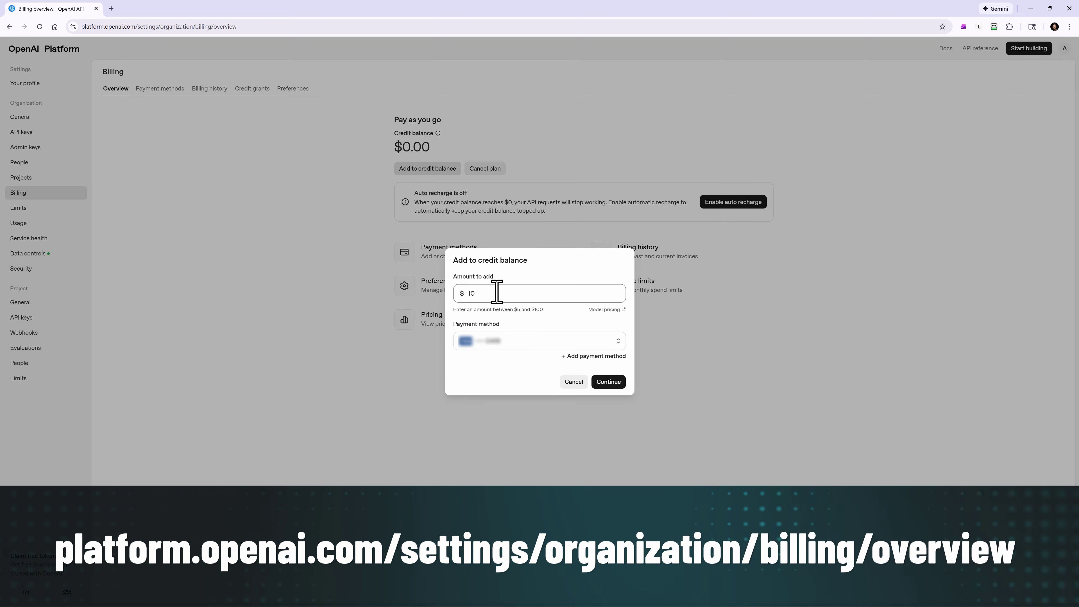
{"action": "key", "text": "BackSpace"}
{"action": "key", "text": "BackSpace"}
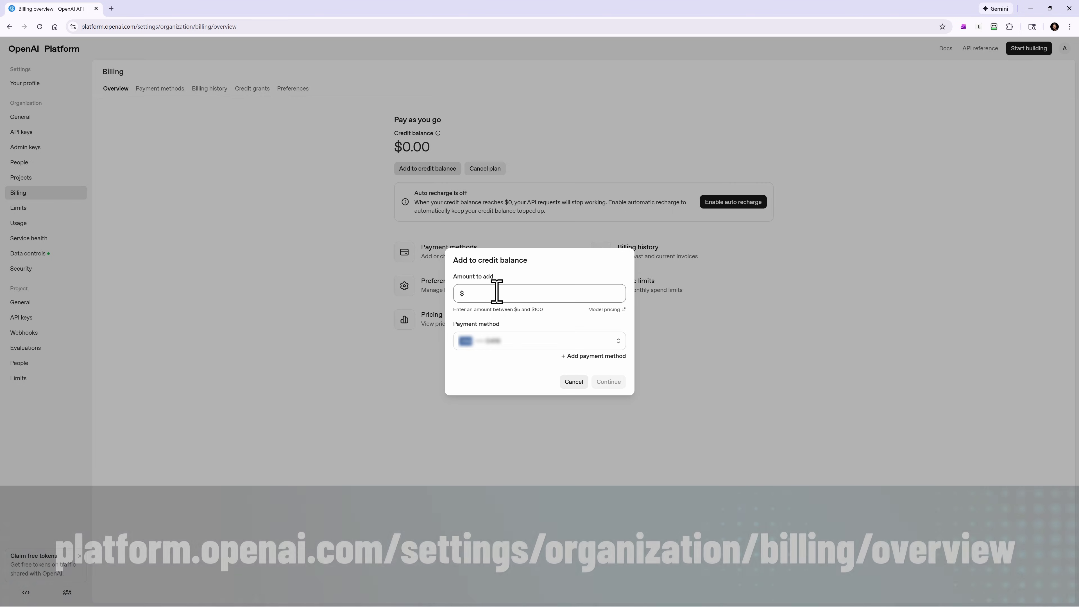
{"action": "type", "text": "5"}
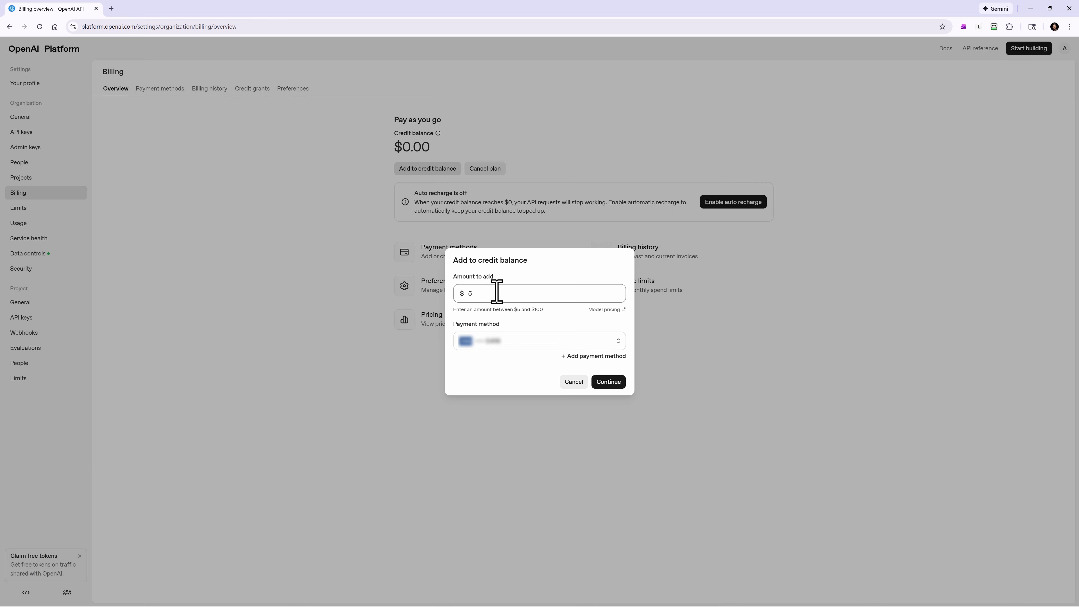
{"action": "left_click", "coordinate": [608, 382]}
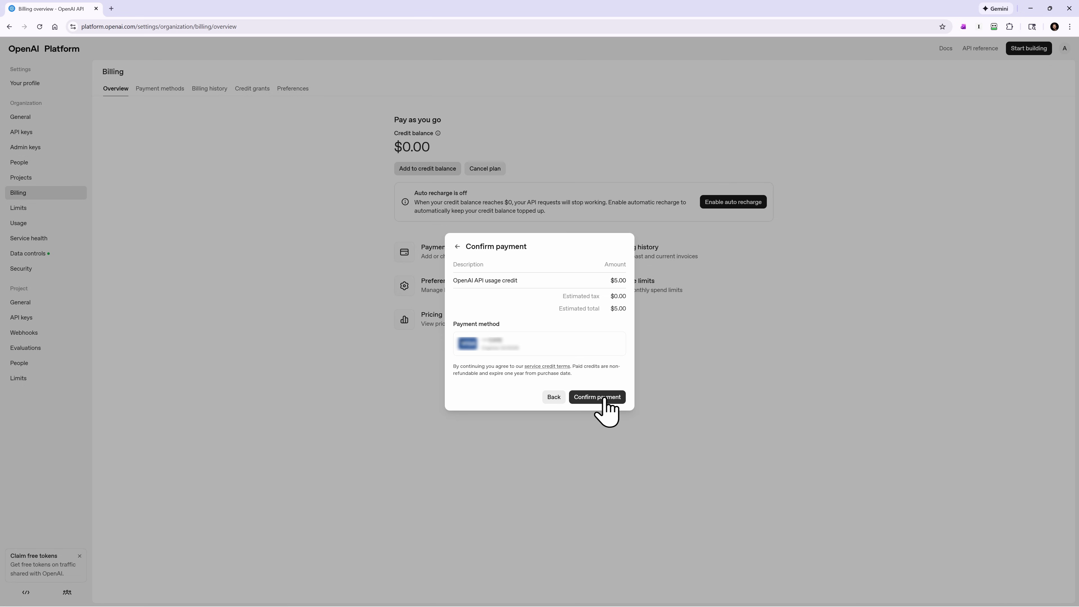
{"action": "left_click", "coordinate": [605, 399]}
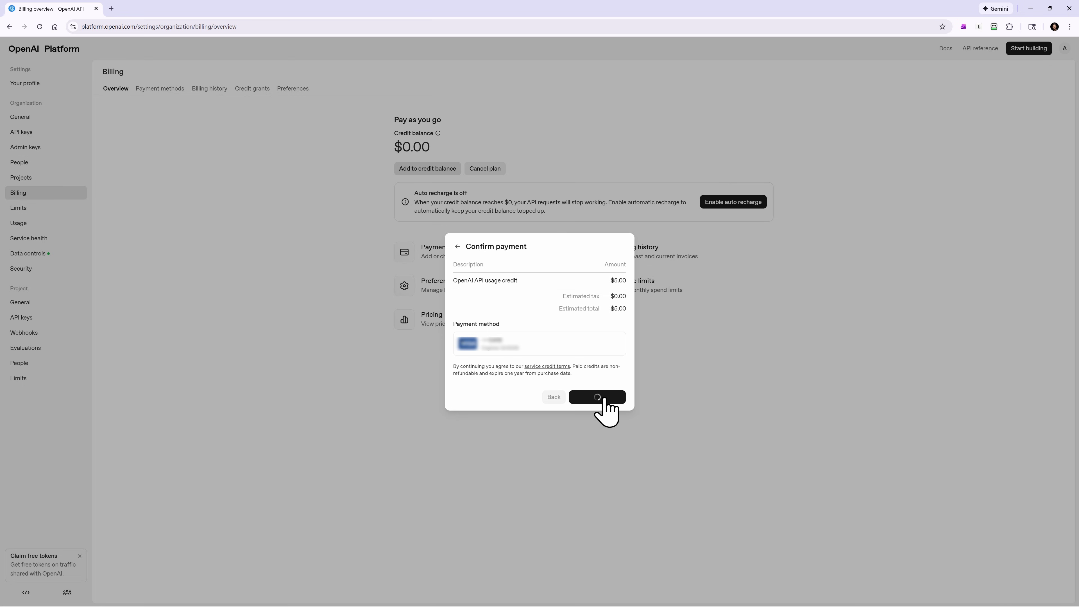